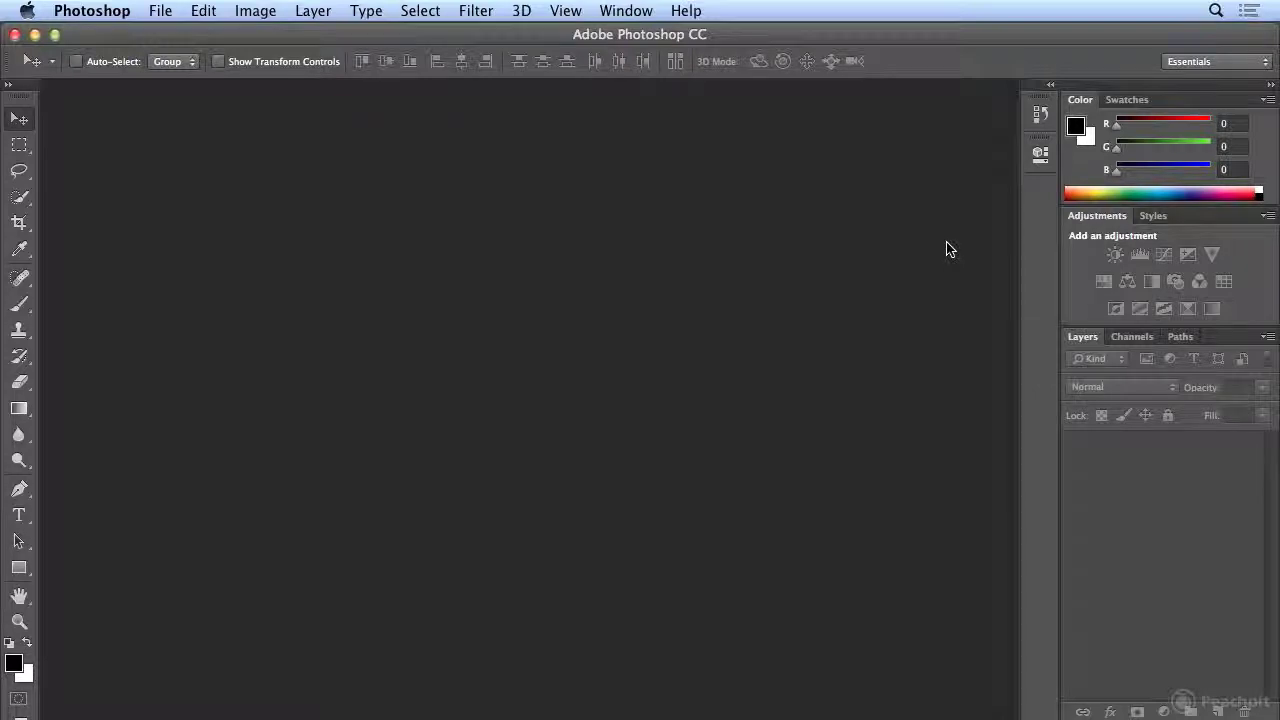
- Open the video 2_types_computer_image_.MOV from the child_graphic_movies folder via File > Open
left_click(168, 12)
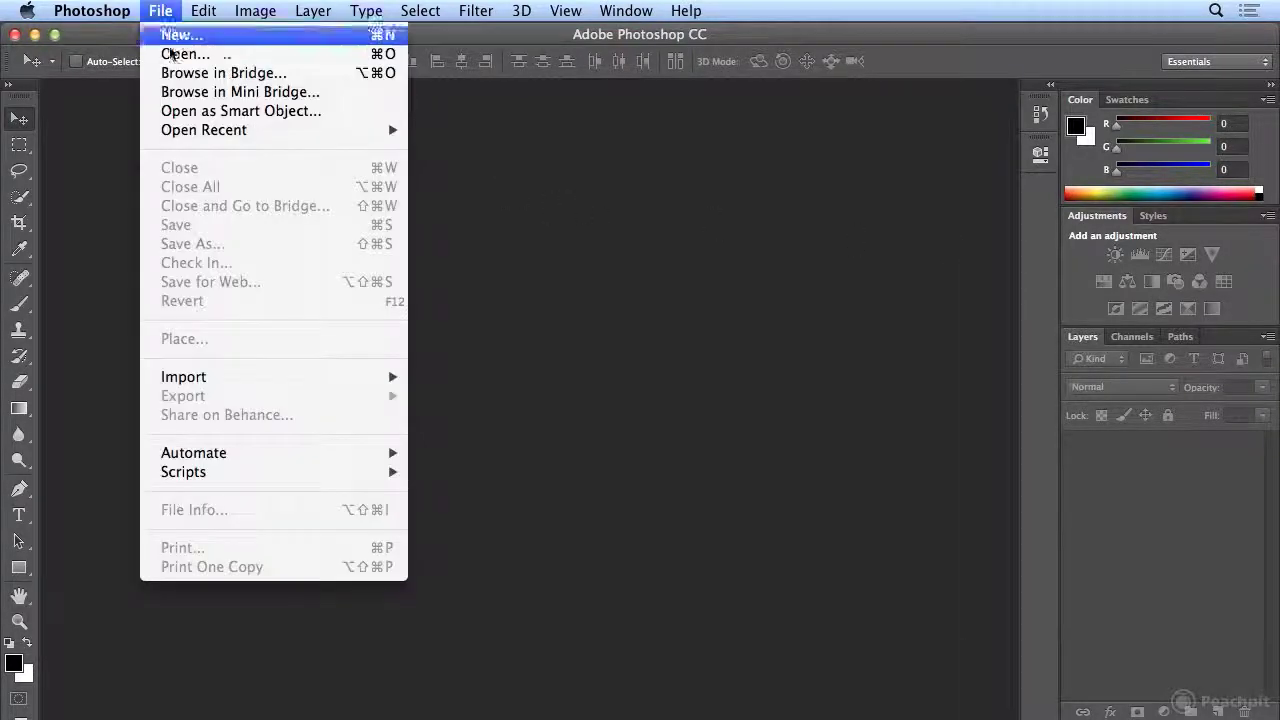
left_click(172, 54)
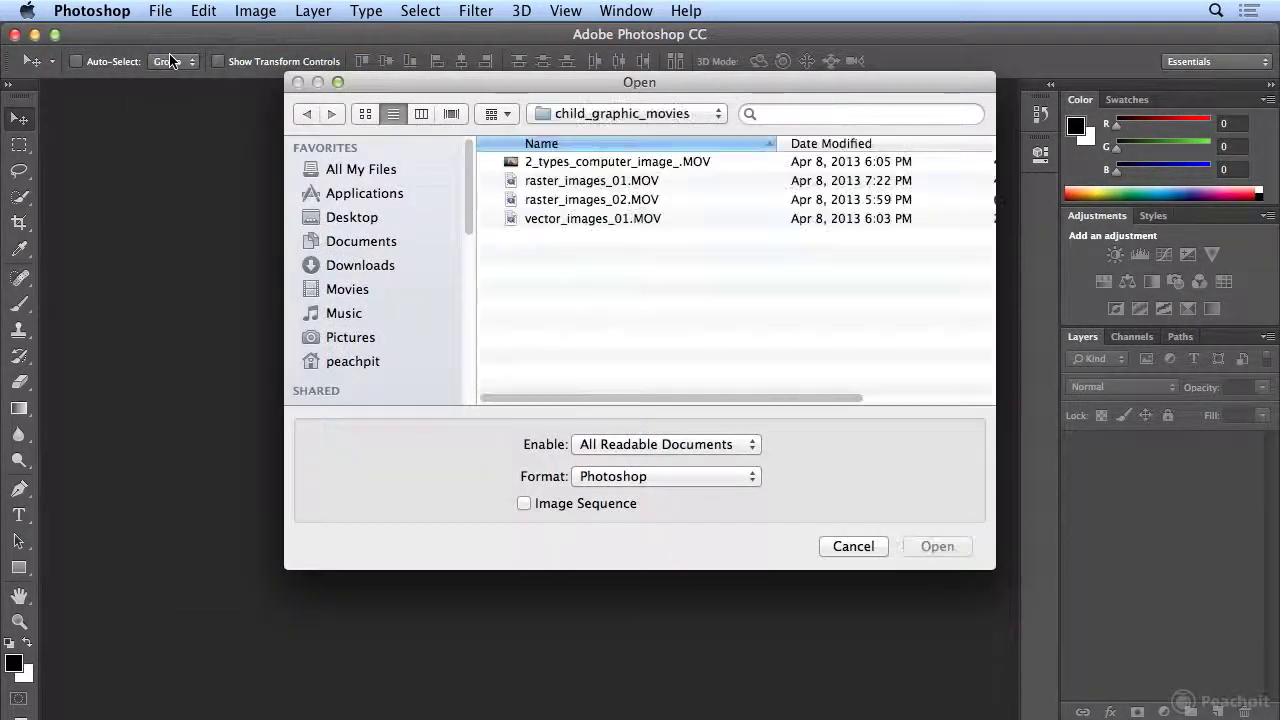
left_click(560, 162)
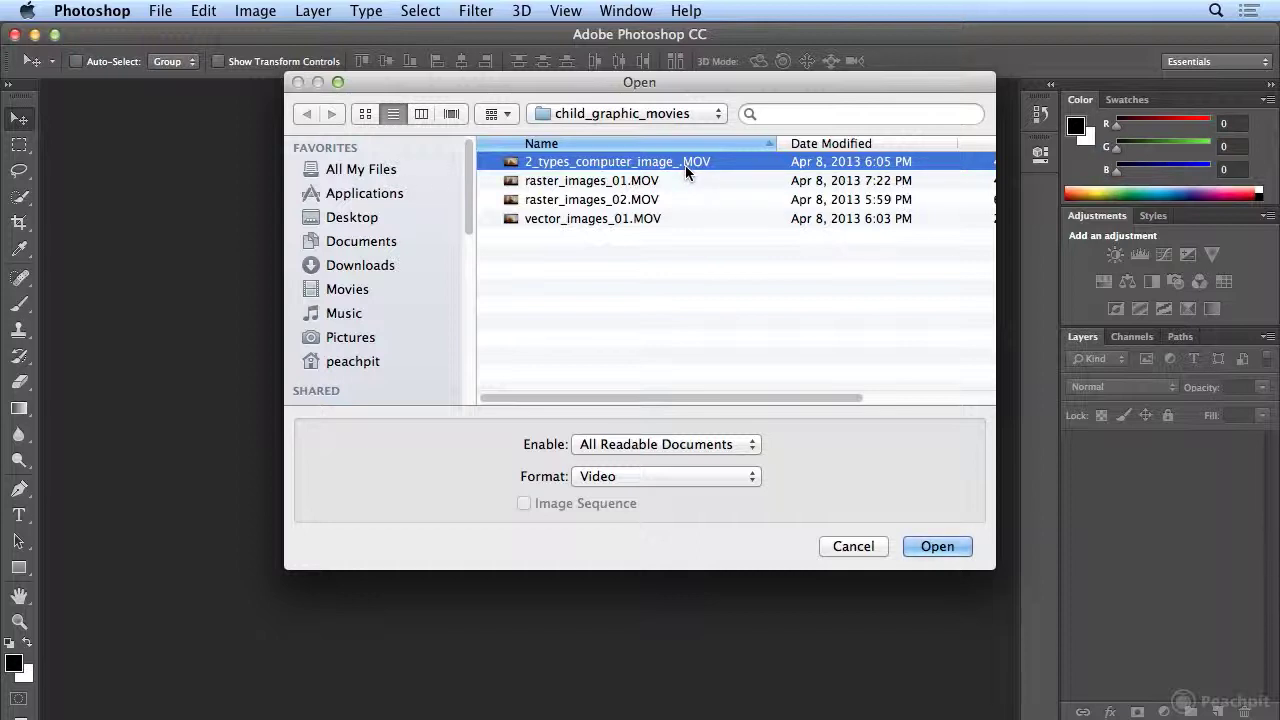
double_click(611, 164)
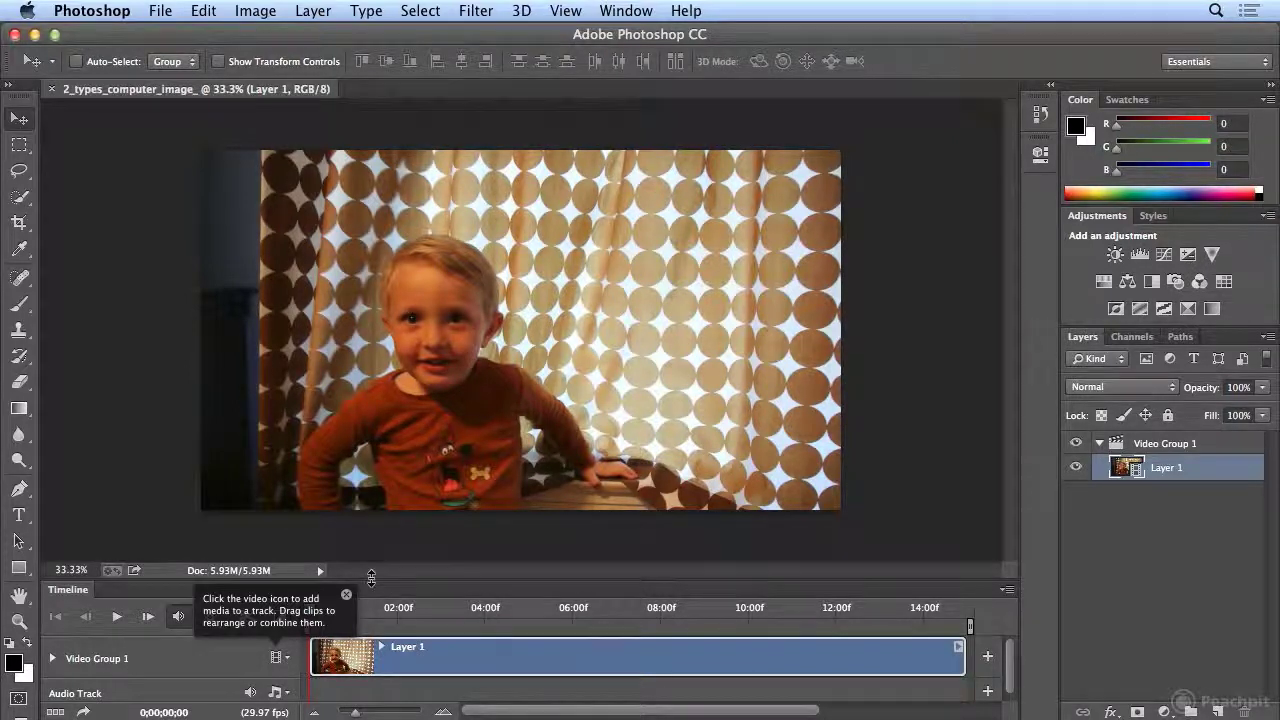
- Drag the Timeline panel's top border upward to enlarge the clip track area
left_click_drag(371, 578, 379, 519)
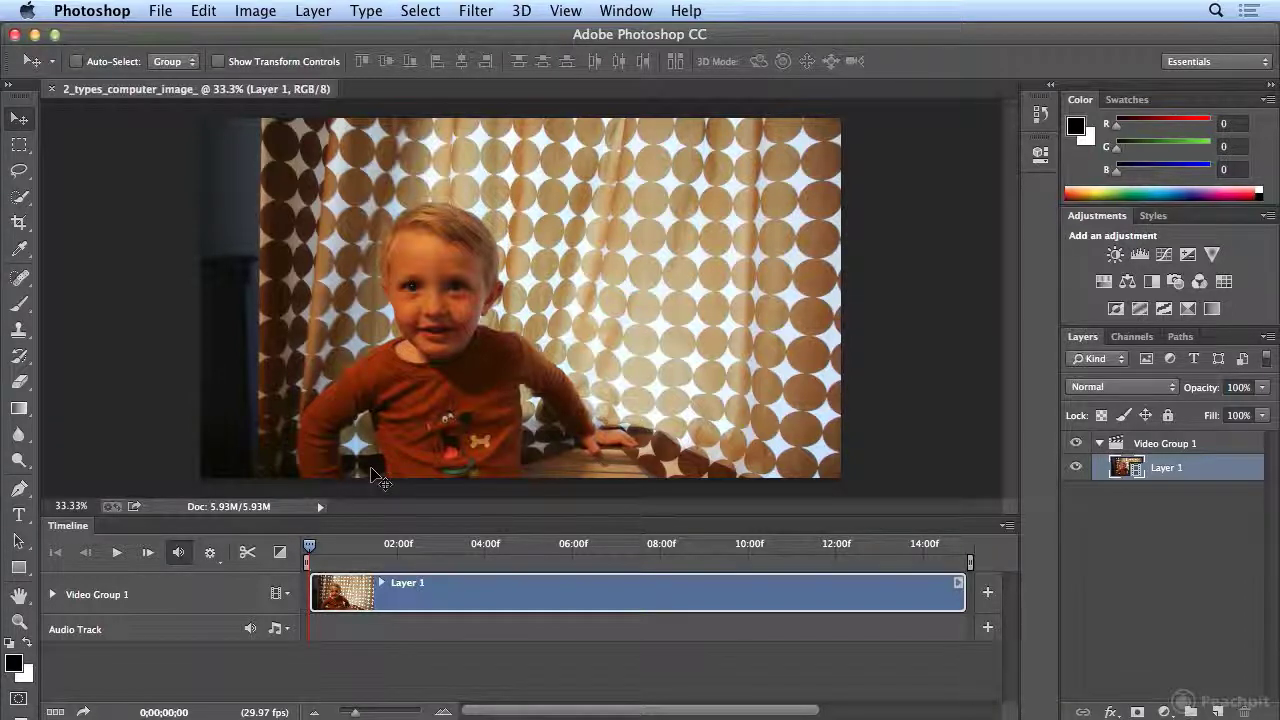
- Play the clip through to its last frame at 0;00;14;29, then stop
left_click(117, 554)
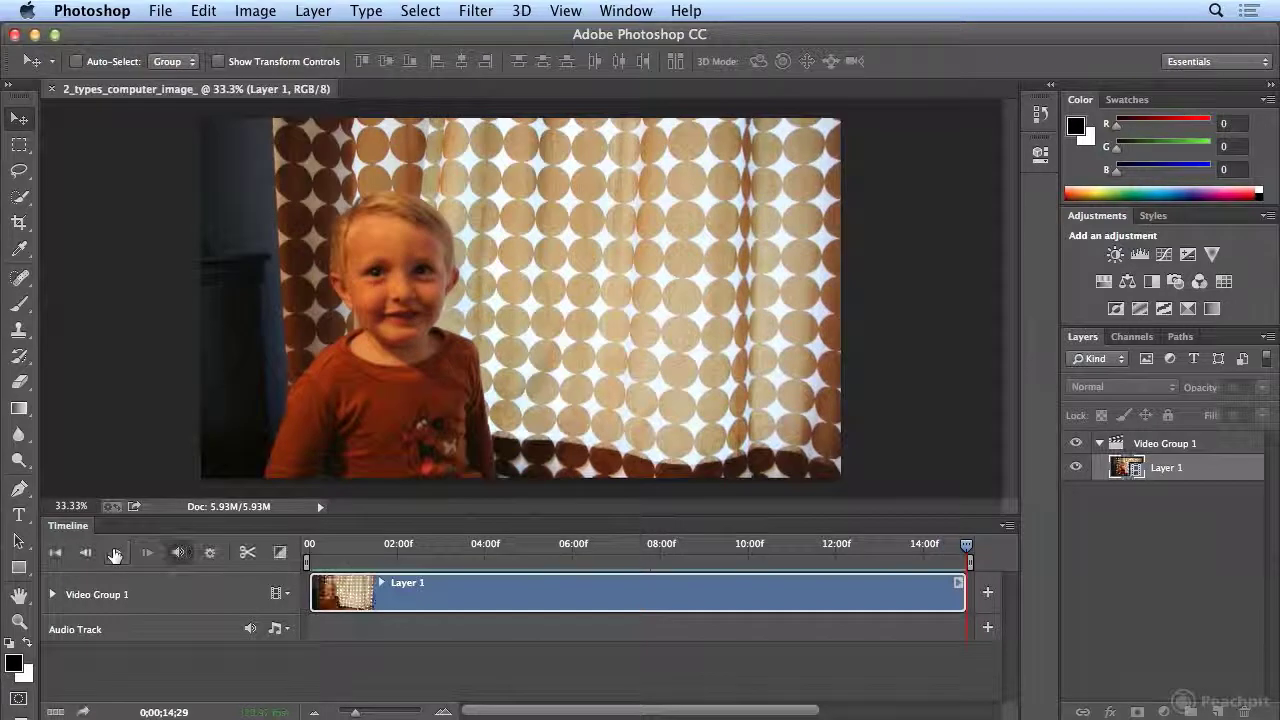
left_click(115, 553)
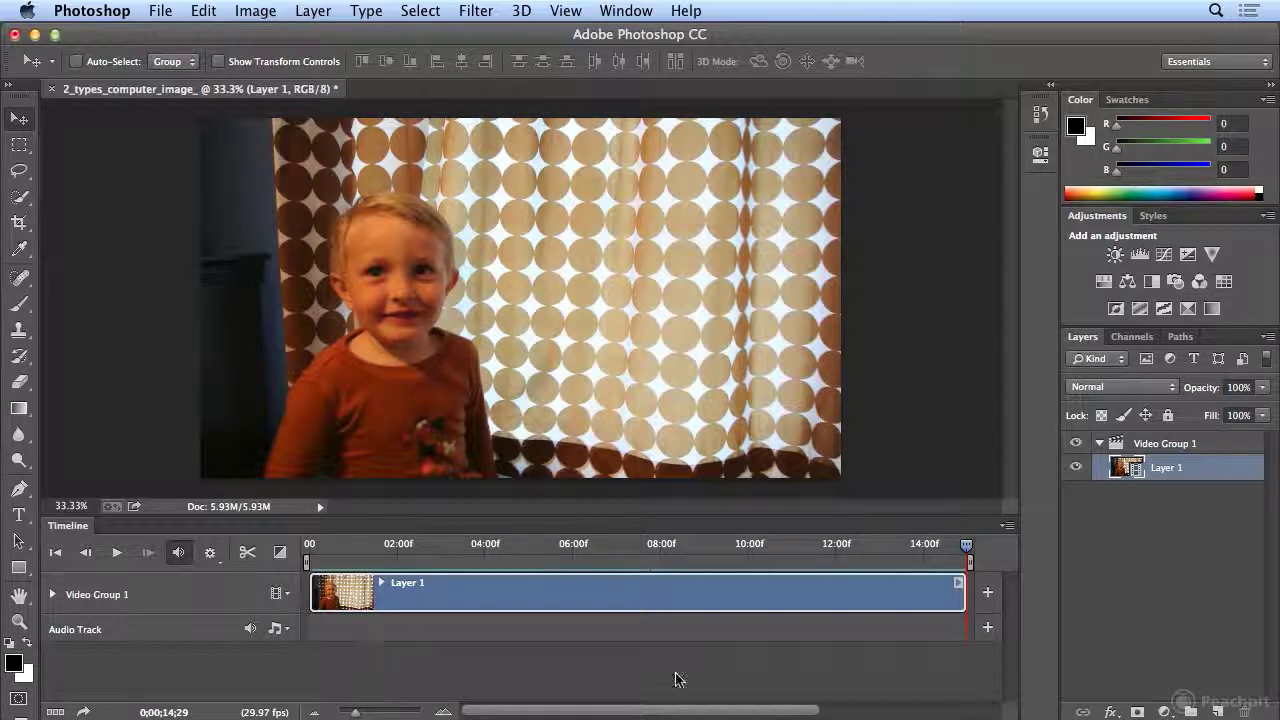
- Scrub back and play short previews of the footage around 4–6 seconds
left_click_drag(966, 551, 549, 578)
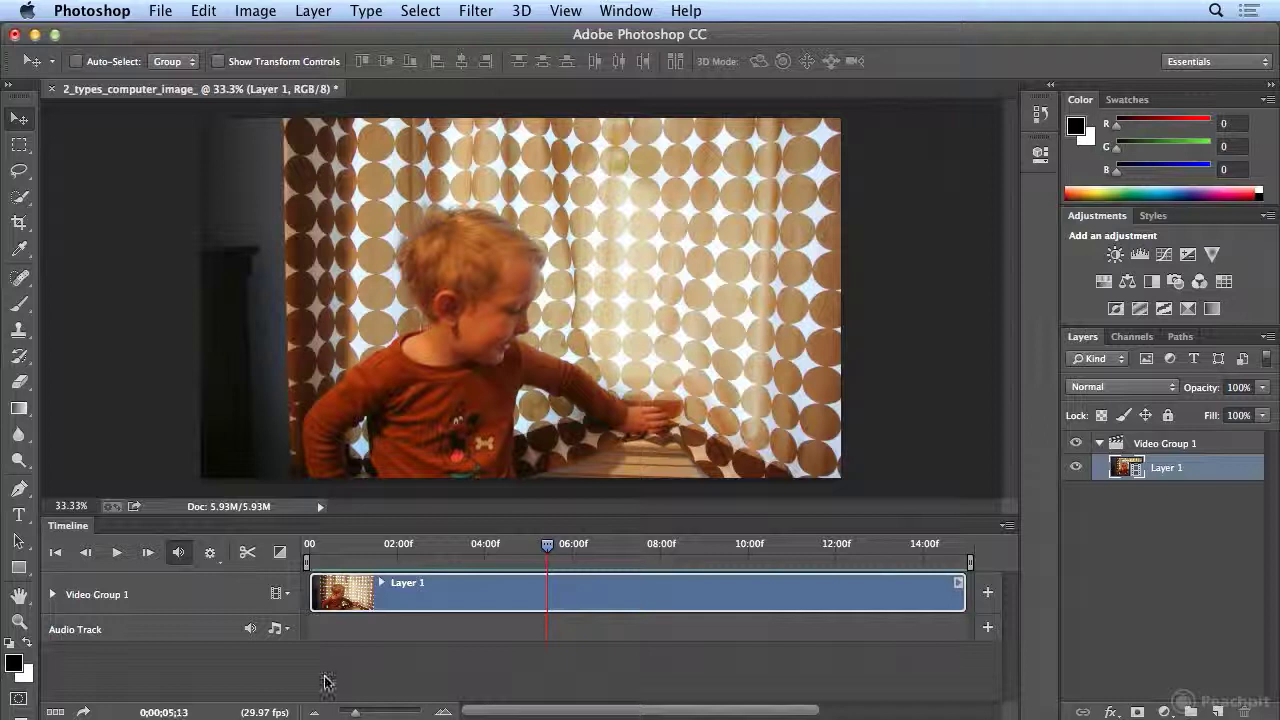
left_click(116, 553)
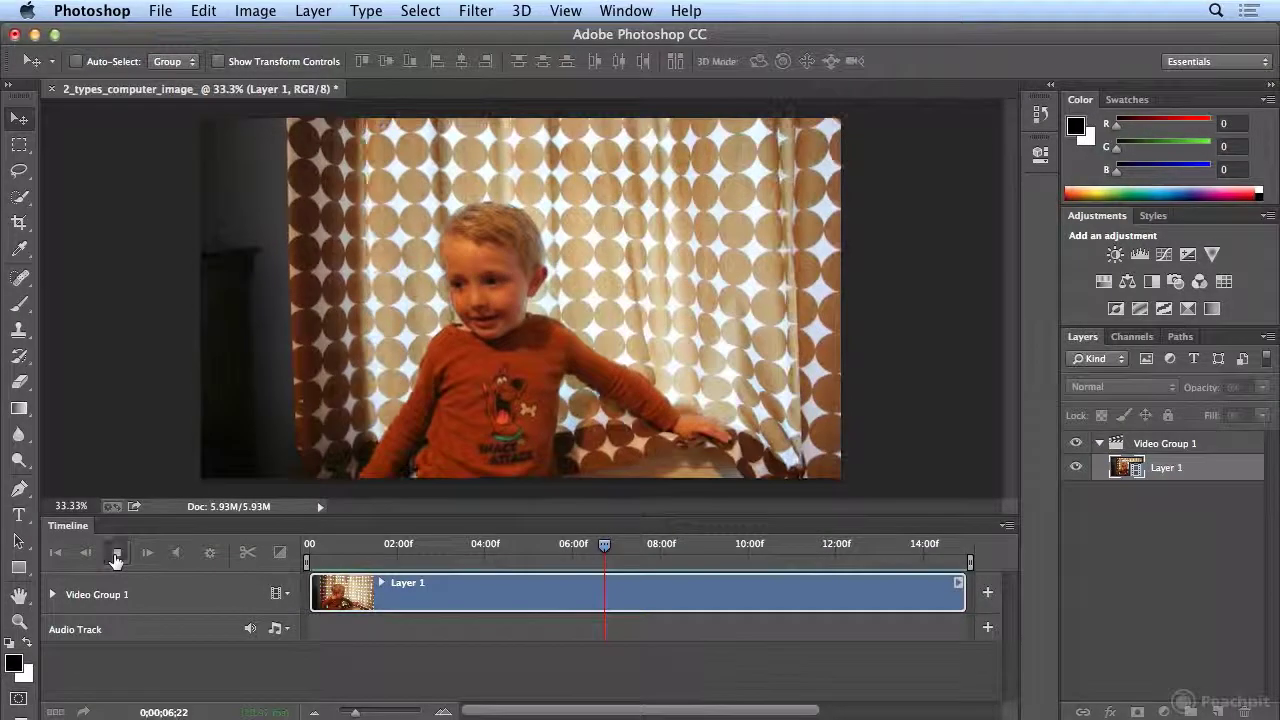
left_click(116, 553)
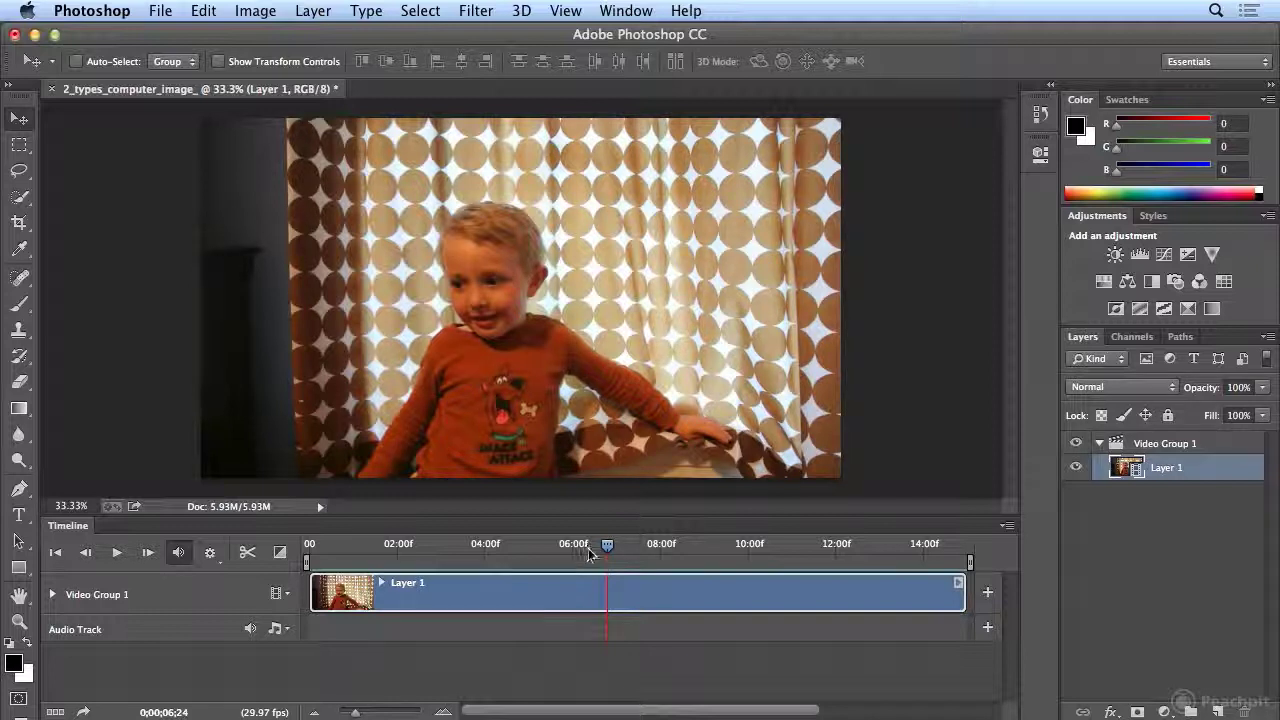
left_click_drag(607, 547, 522, 565)
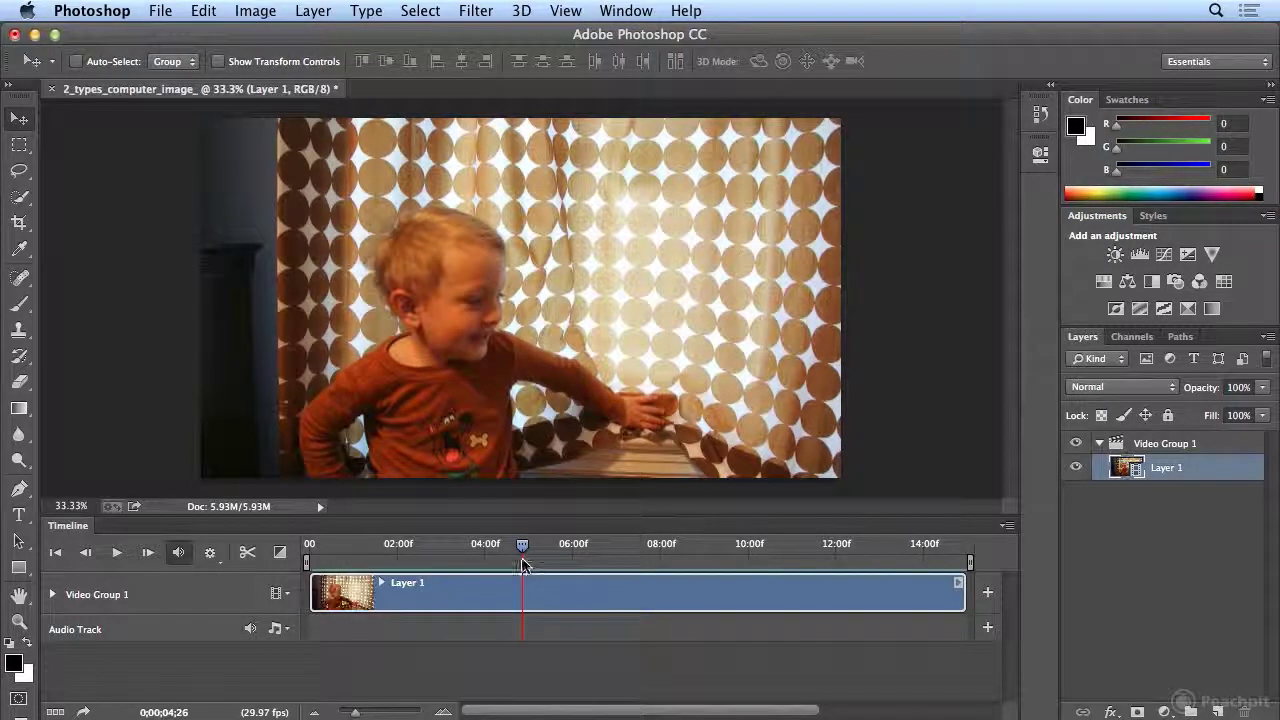
left_click(112, 556)
left_click(112, 556)
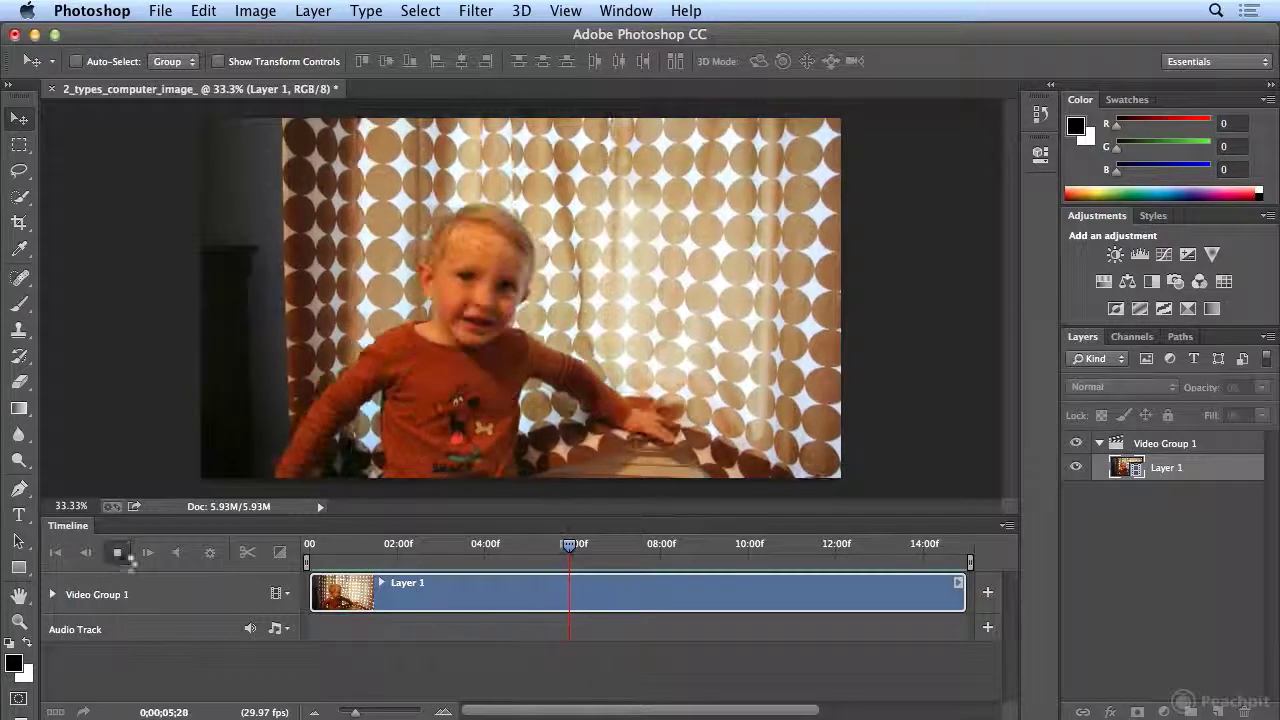
- Preview again from about 04;08, then park the playhead near 0;00;04;03
left_click_drag(570, 565, 497, 565)
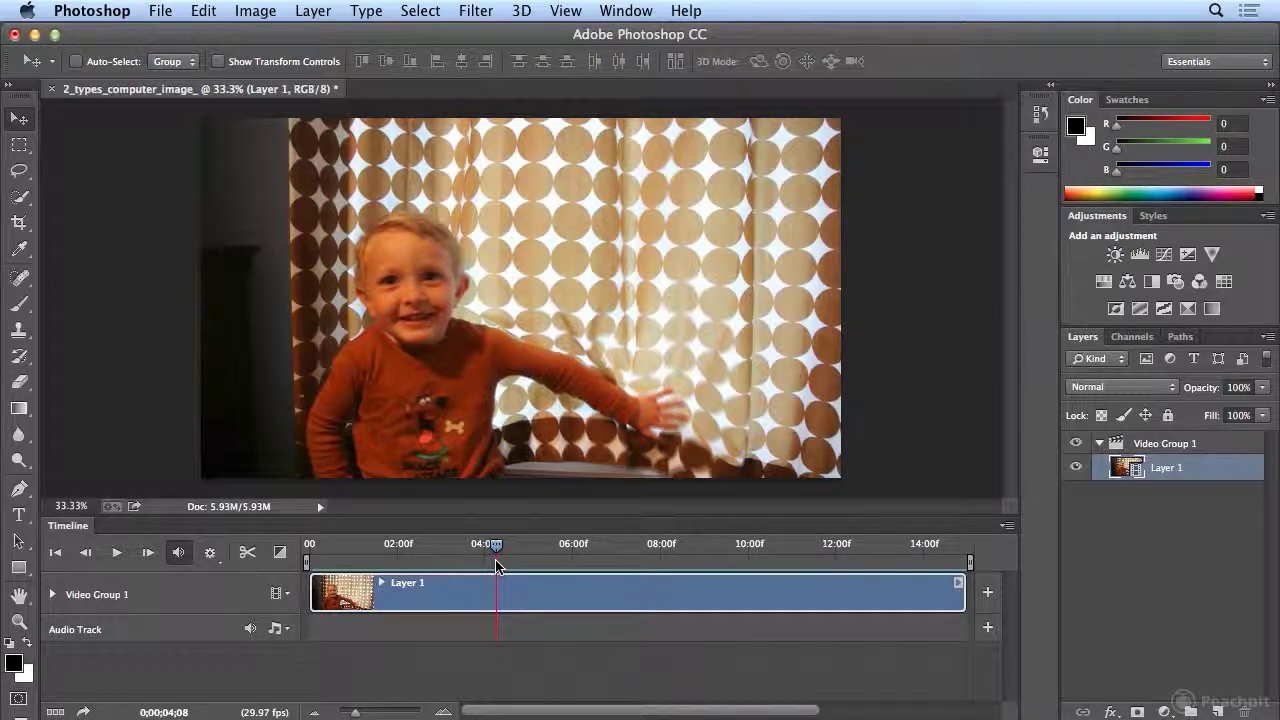
left_click(110, 561)
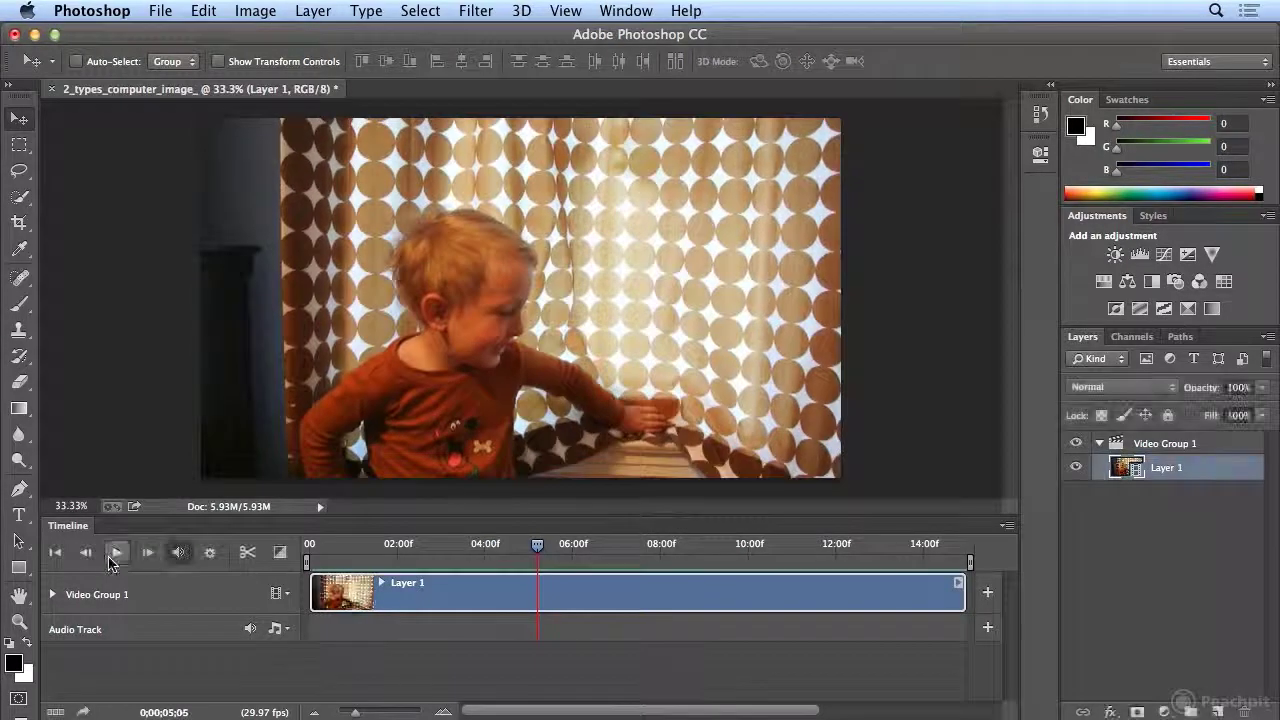
left_click(112, 558)
left_click(537, 550)
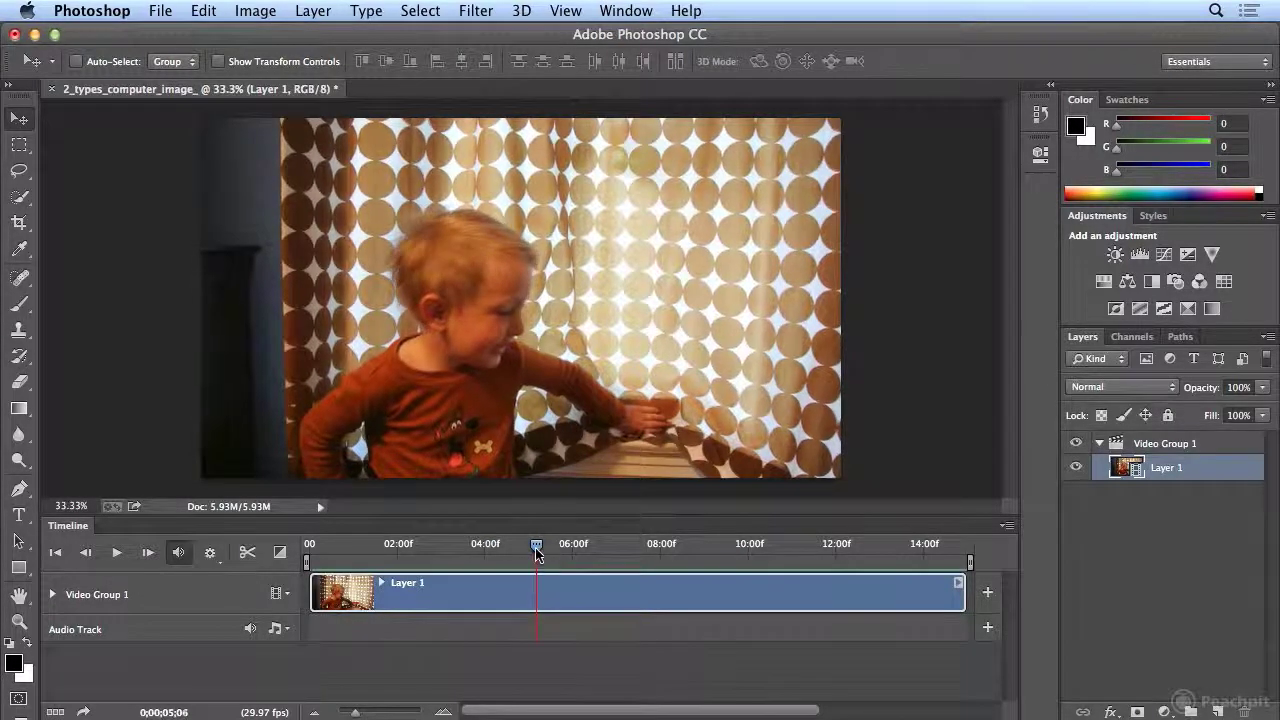
left_click_drag(537, 554, 495, 562)
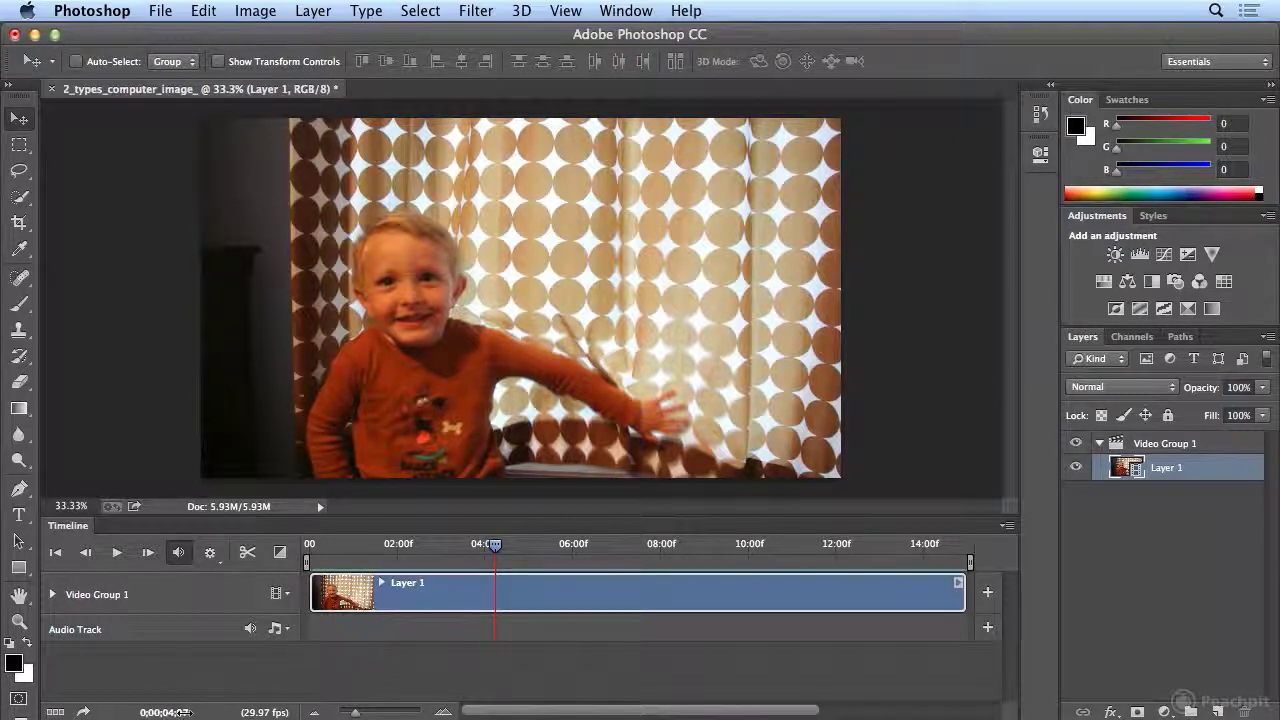
- Scrub the timecode and playhead back and forth until the current time reads 0;00;04;08
left_click_drag(175, 712, 182, 712)
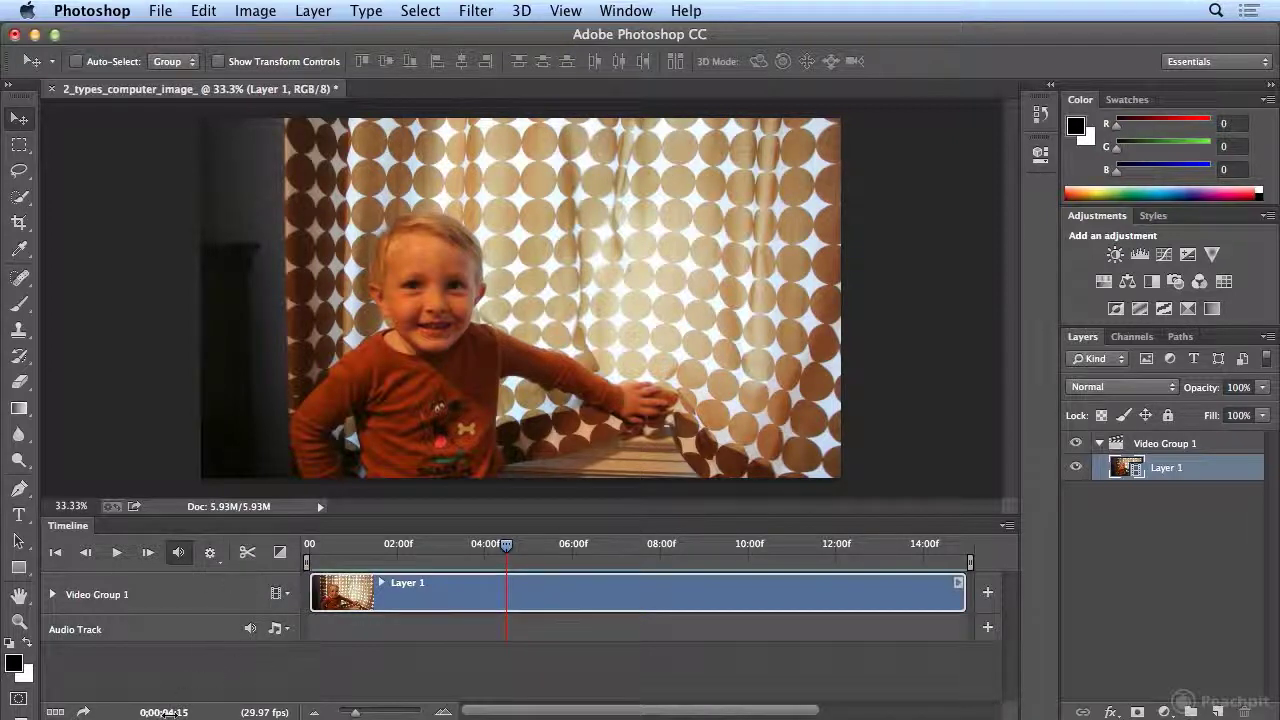
left_click_drag(174, 712, 166, 712)
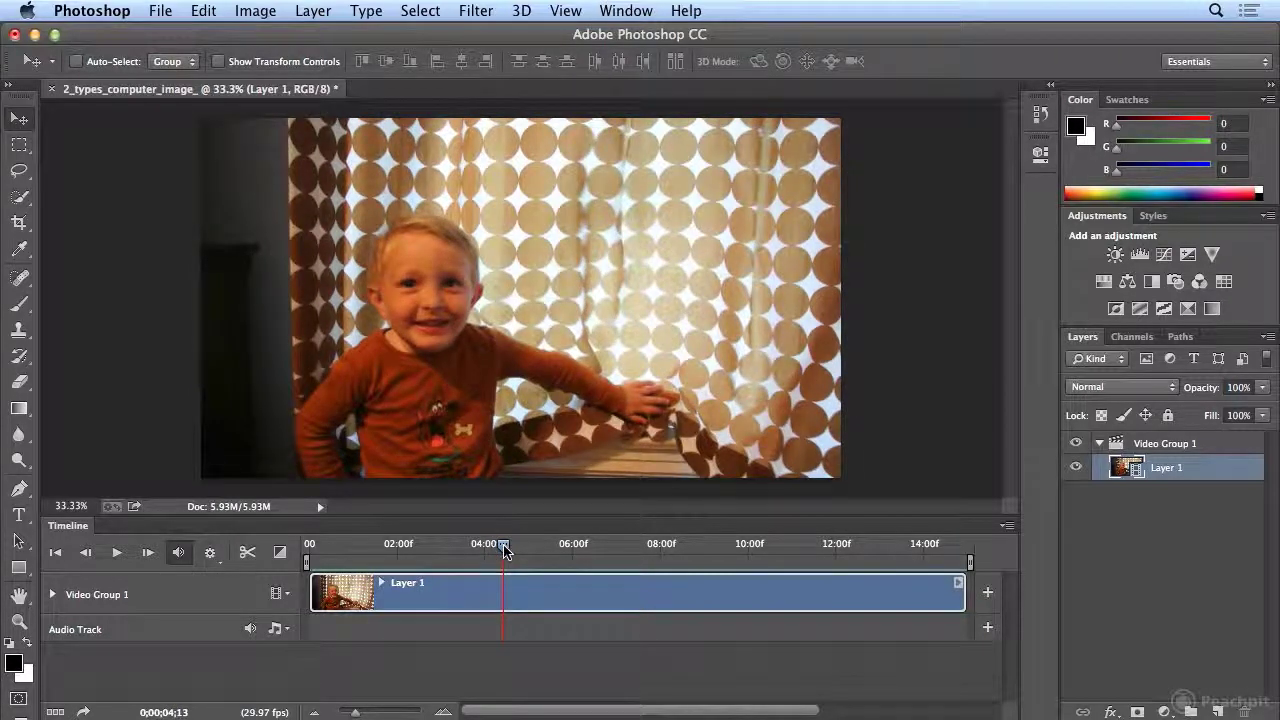
left_click_drag(505, 549, 497, 553)
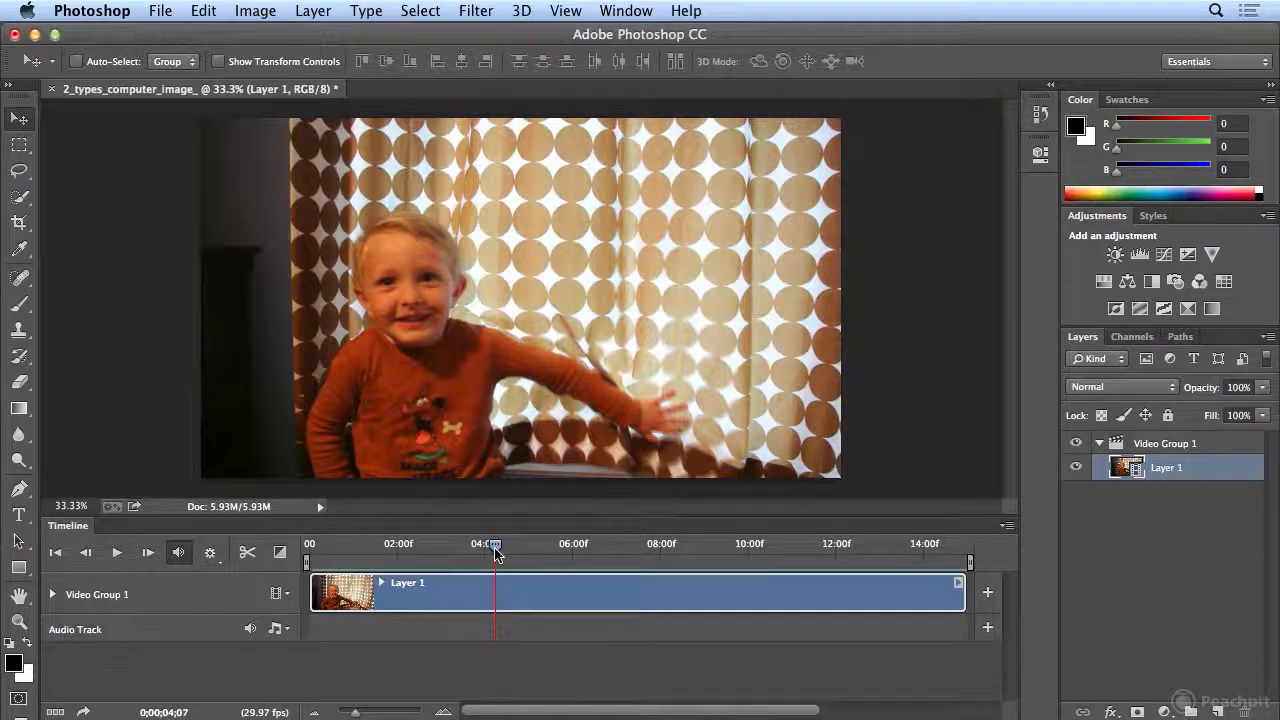
left_click_drag(496, 553, 512, 547)
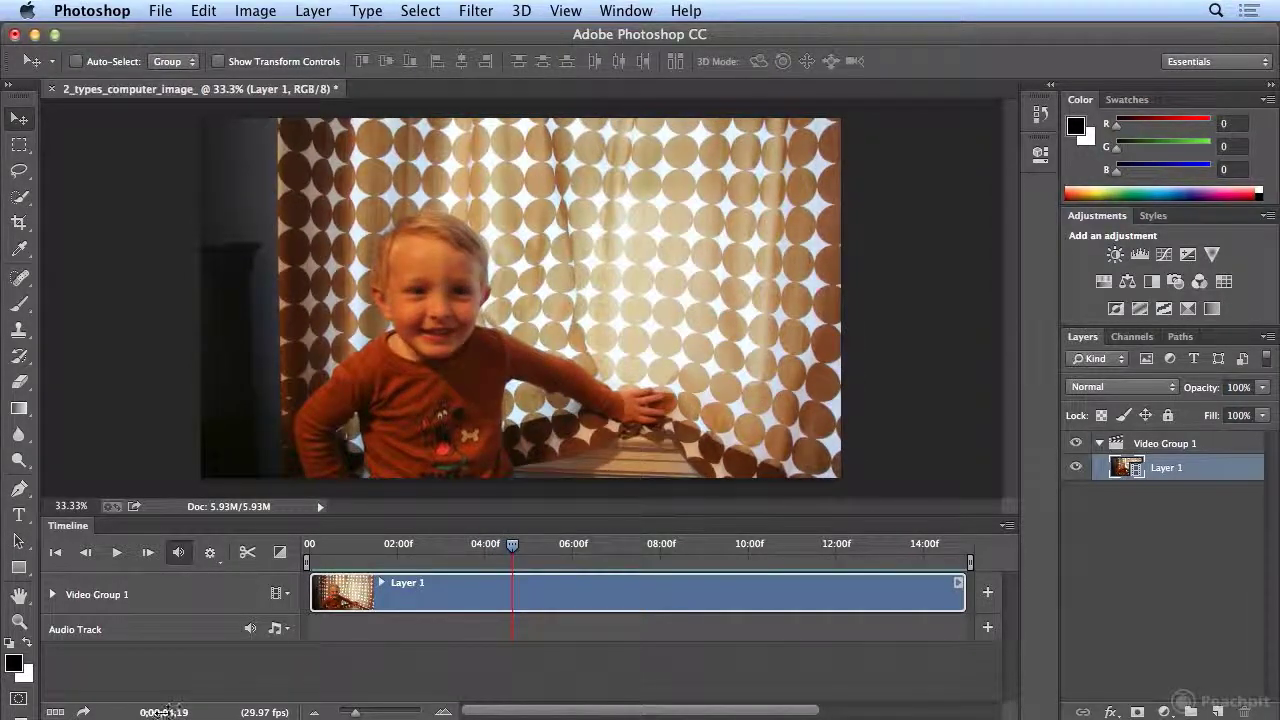
left_click_drag(160, 712, 162, 712)
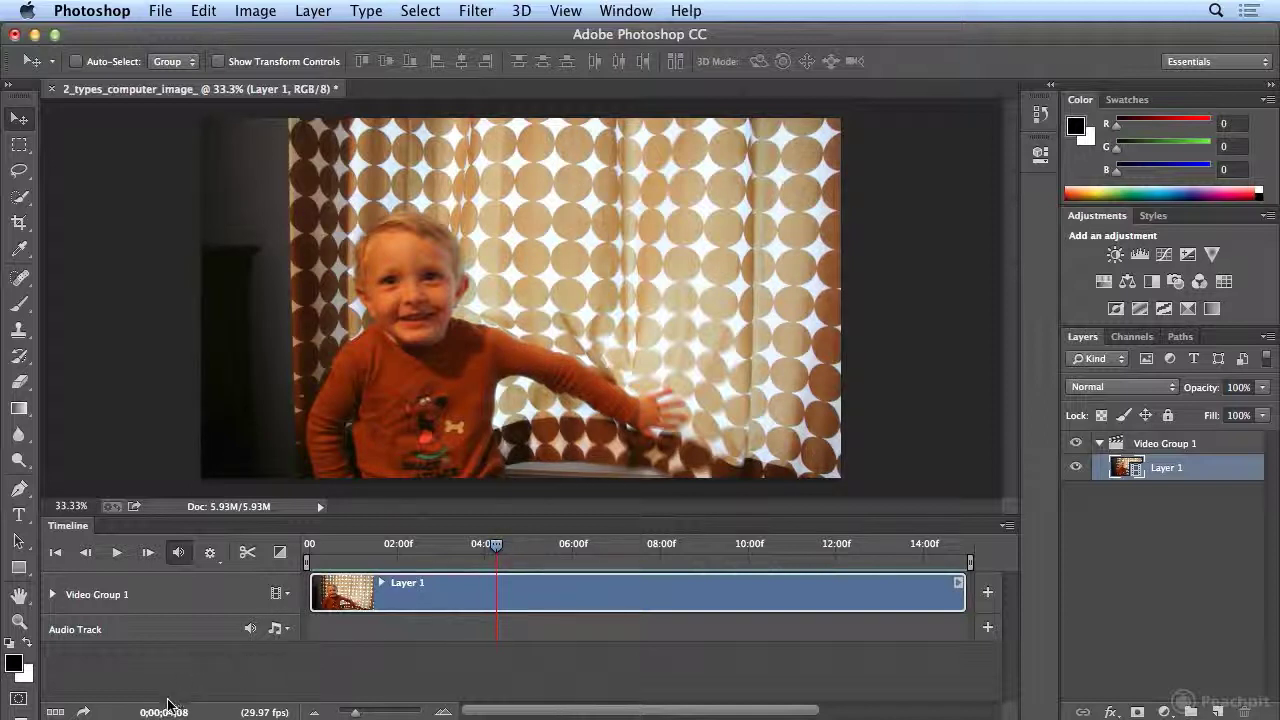
- Split the Layer 1 clip at 0;00;04;08 with the scissors button
left_click(245, 561)
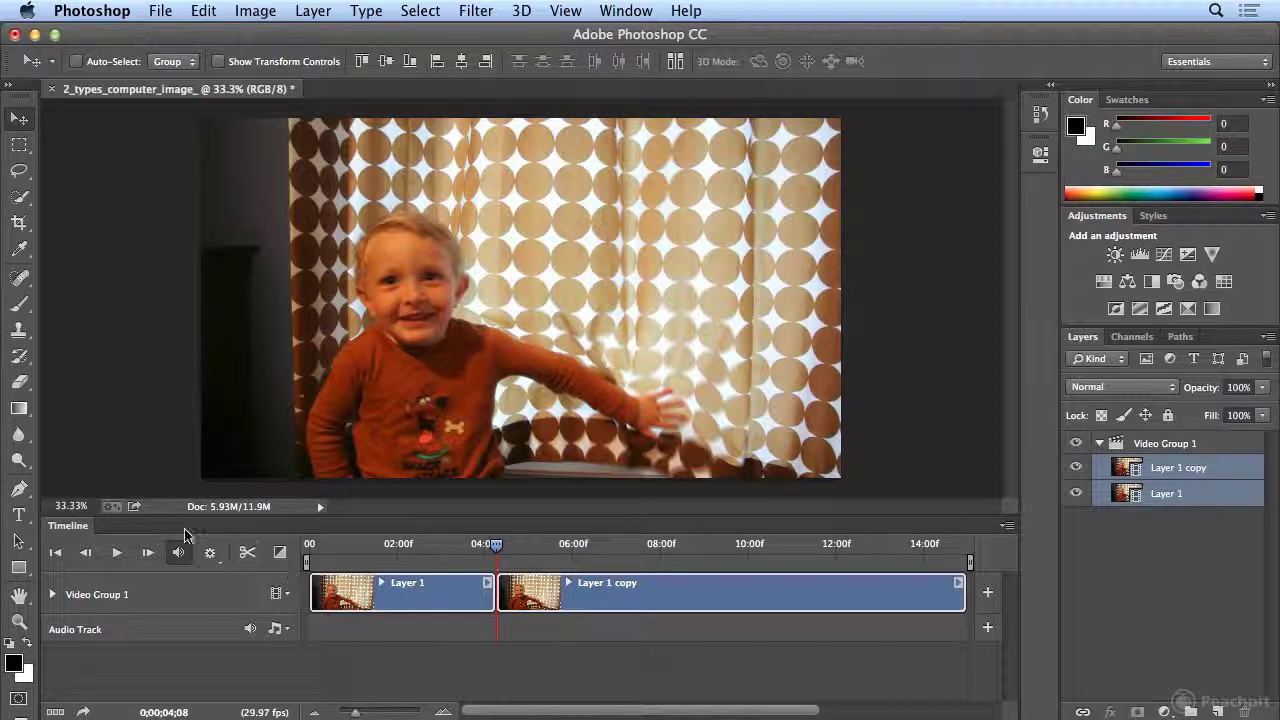
- Preview from the cut, then scrub the playhead around 06;21–07;10
left_click(113, 555)
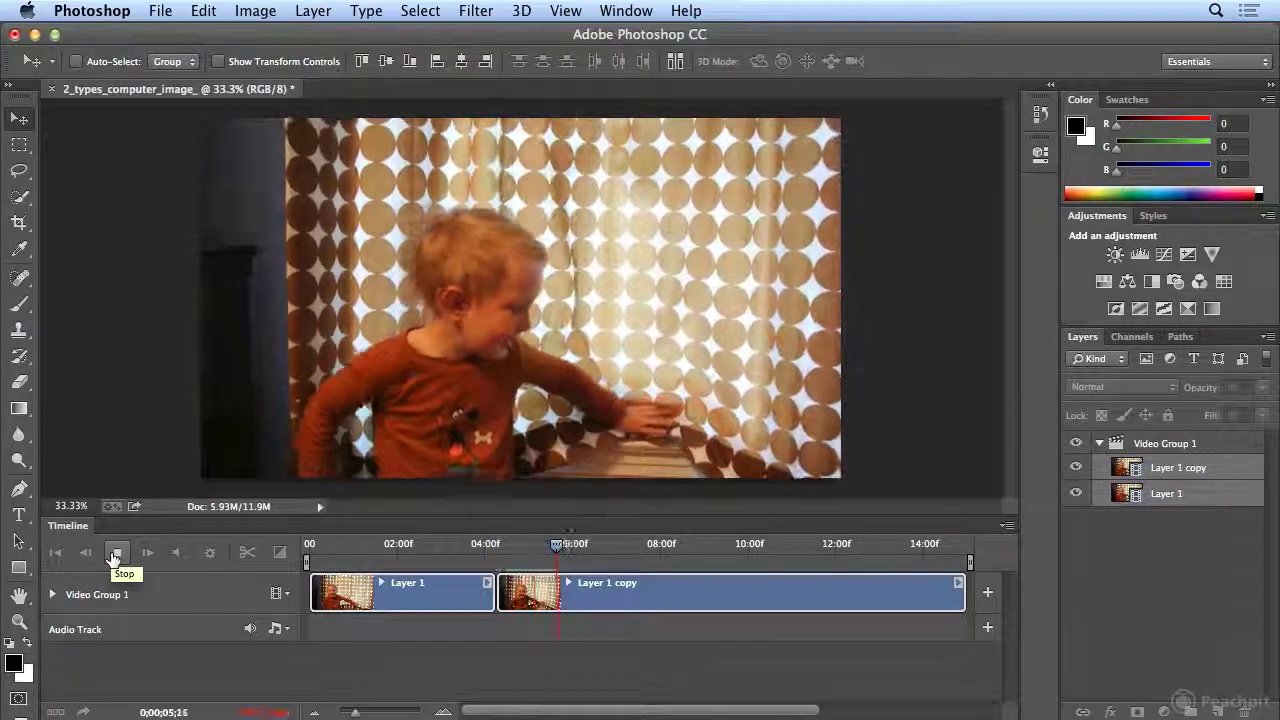
left_click(113, 555)
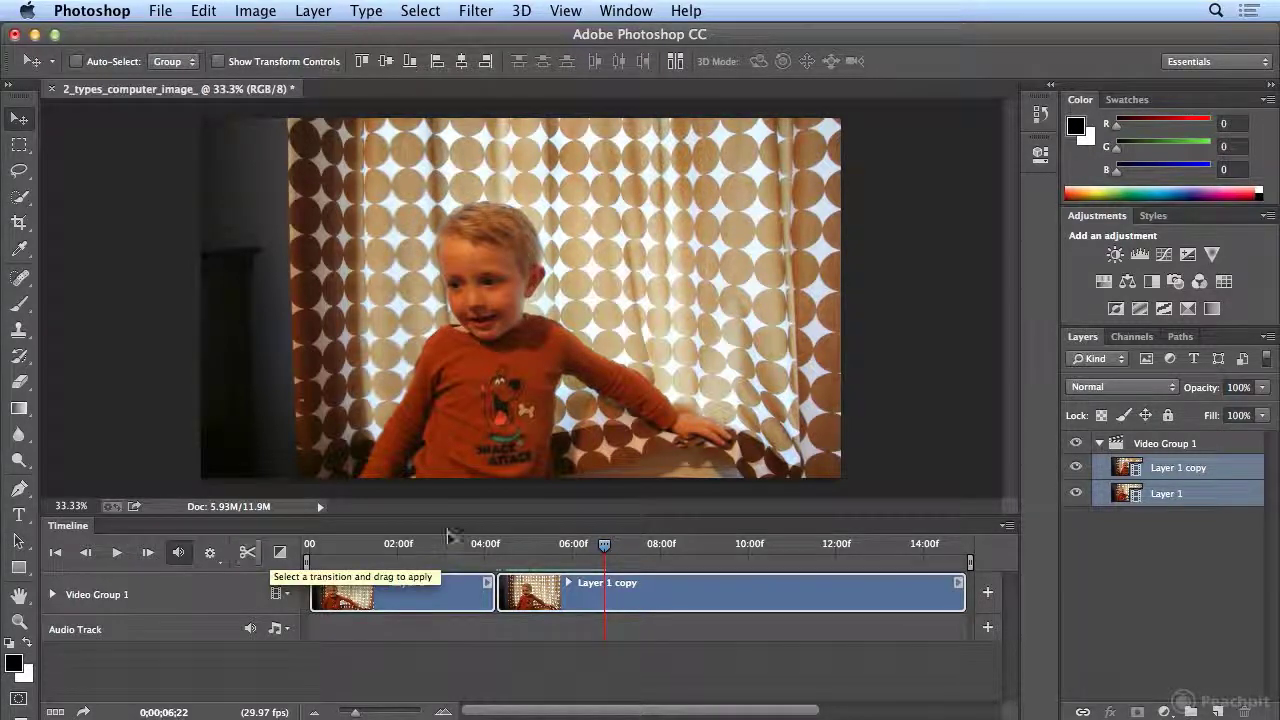
left_click(606, 548)
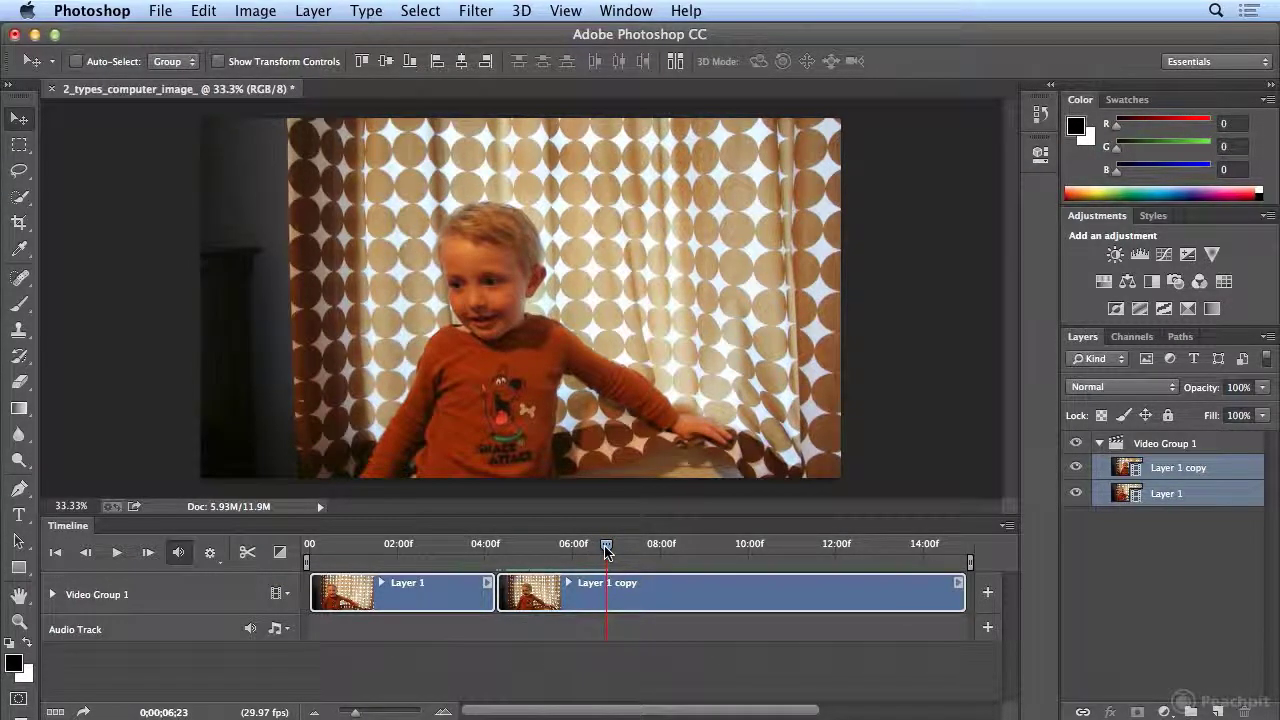
left_click_drag(606, 548, 603, 550)
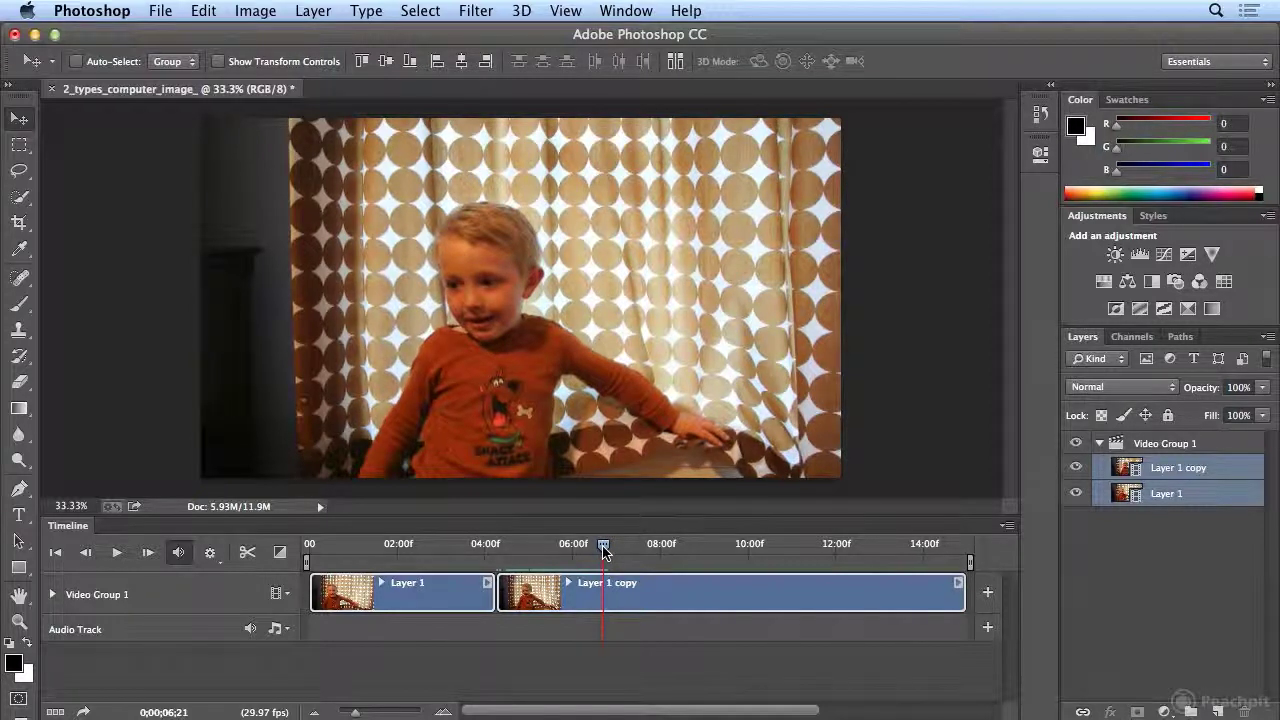
mouse_move(603, 550)
left_mouse_down()
mouse_move(631, 550)
mouse_move(601, 557)
left_mouse_up()
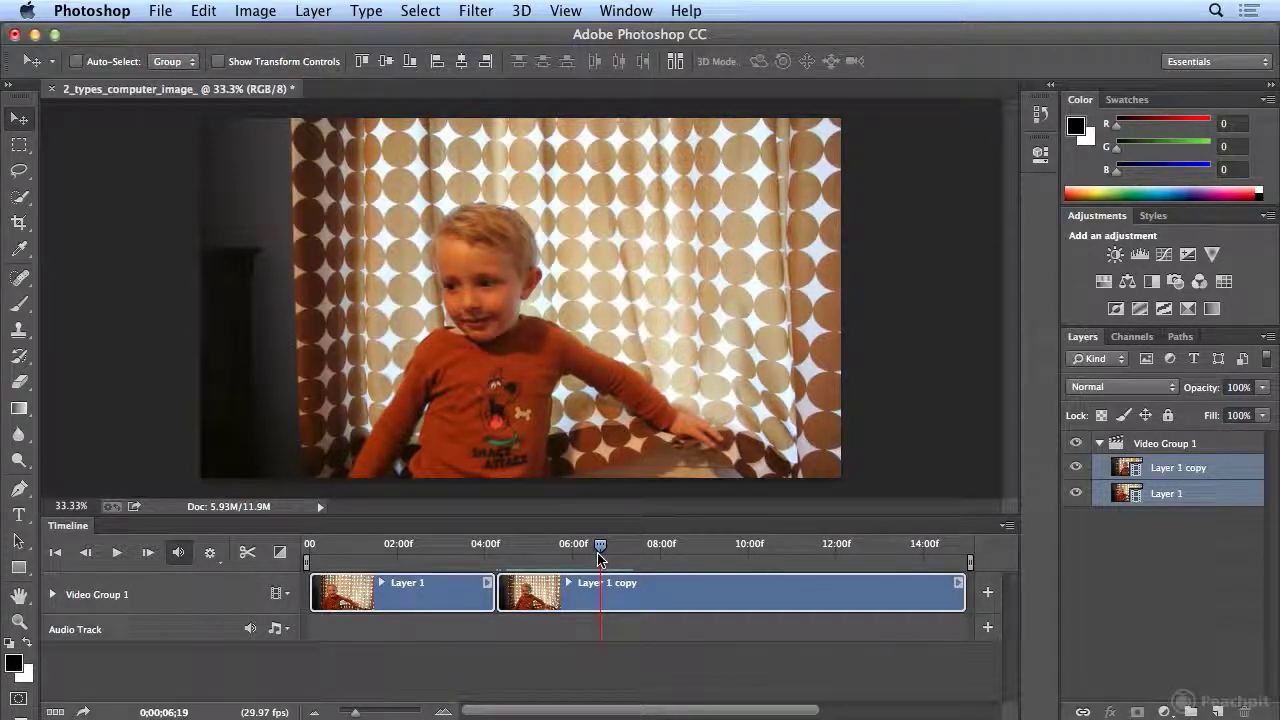
mouse_move(600, 557)
left_mouse_down()
mouse_move(628, 553)
mouse_move(598, 556)
left_mouse_up()
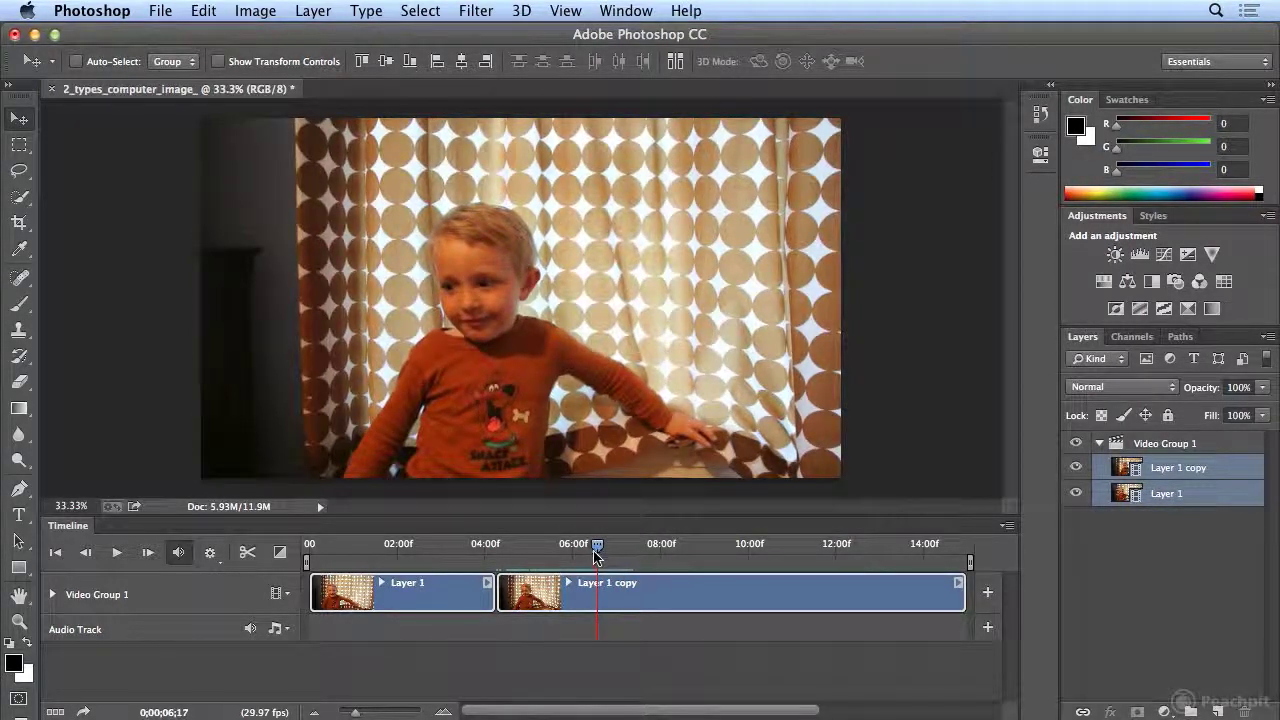
left_click_drag(596, 556, 596, 556)
- Play briefly from 06;17 and settle the playhead at 0;00;06;16
key("space")
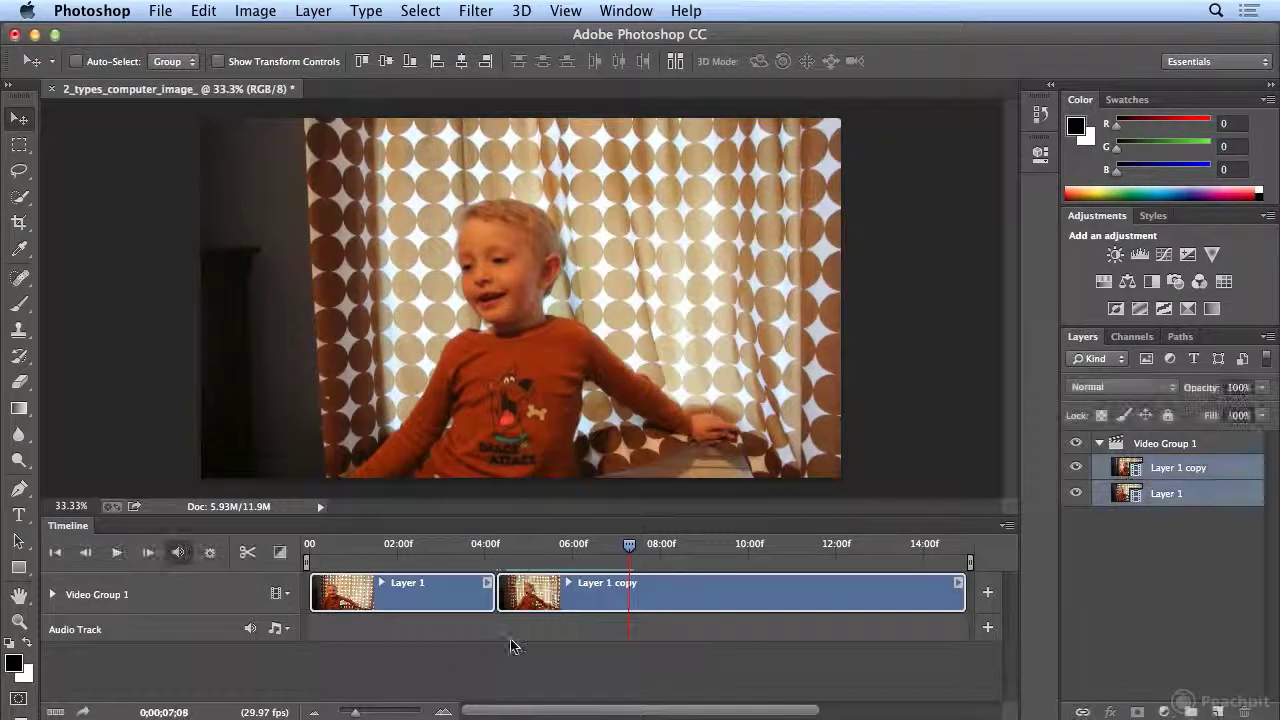
left_click_drag(633, 545, 595, 560)
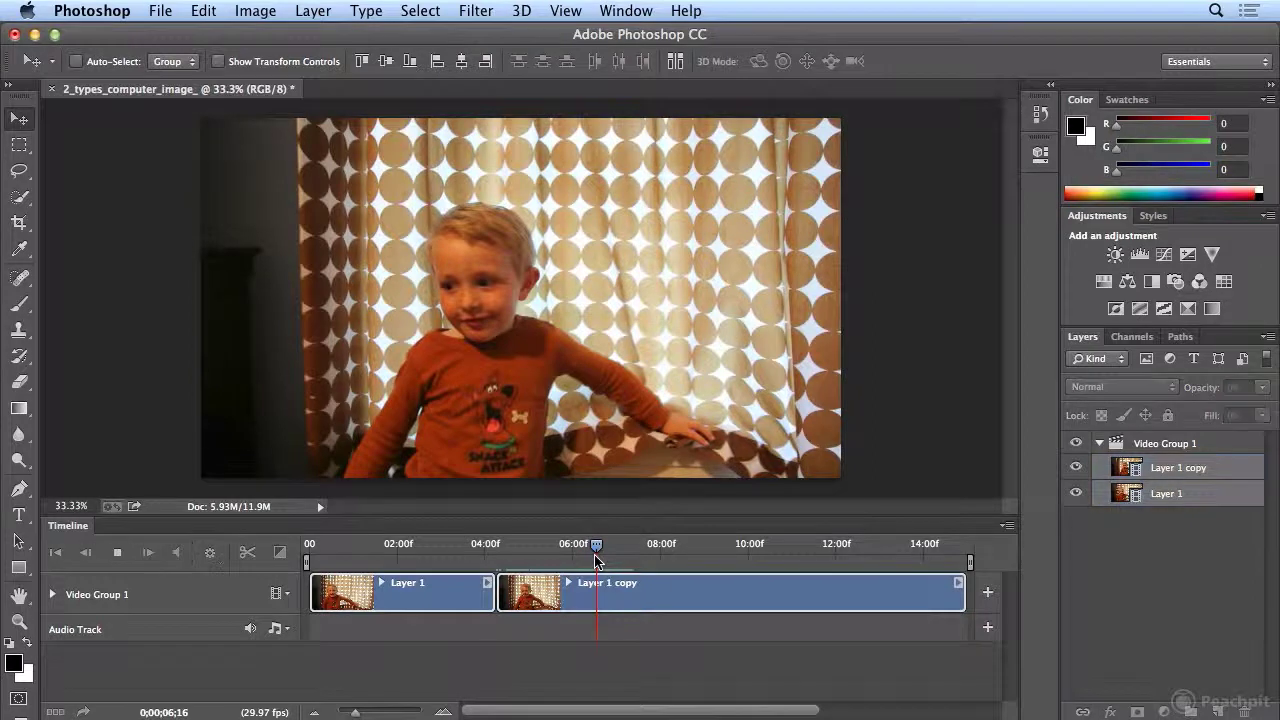
mouse_move(596, 560)
left_mouse_down()
mouse_move(622, 553)
mouse_move(597, 558)
left_mouse_up()
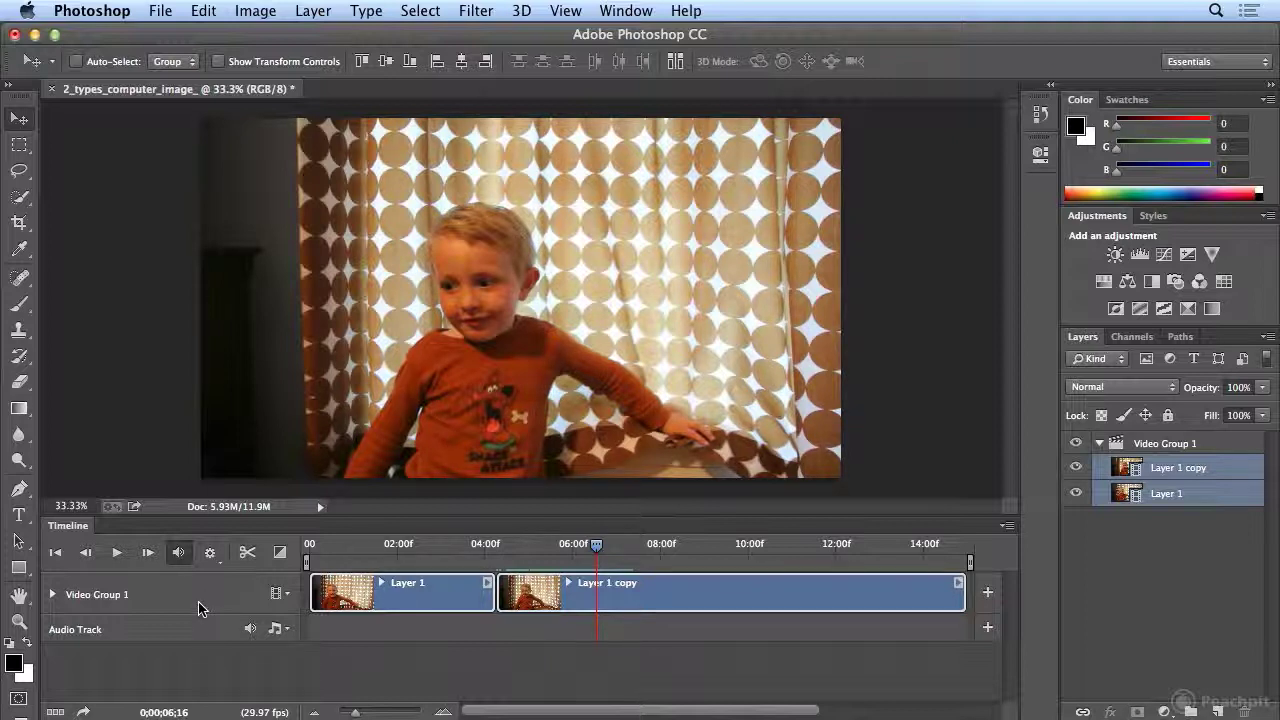
- Split the Layer 1 copy clip at 06;16 and delete the middle 04;08–06;16 piece
left_click(248, 553)
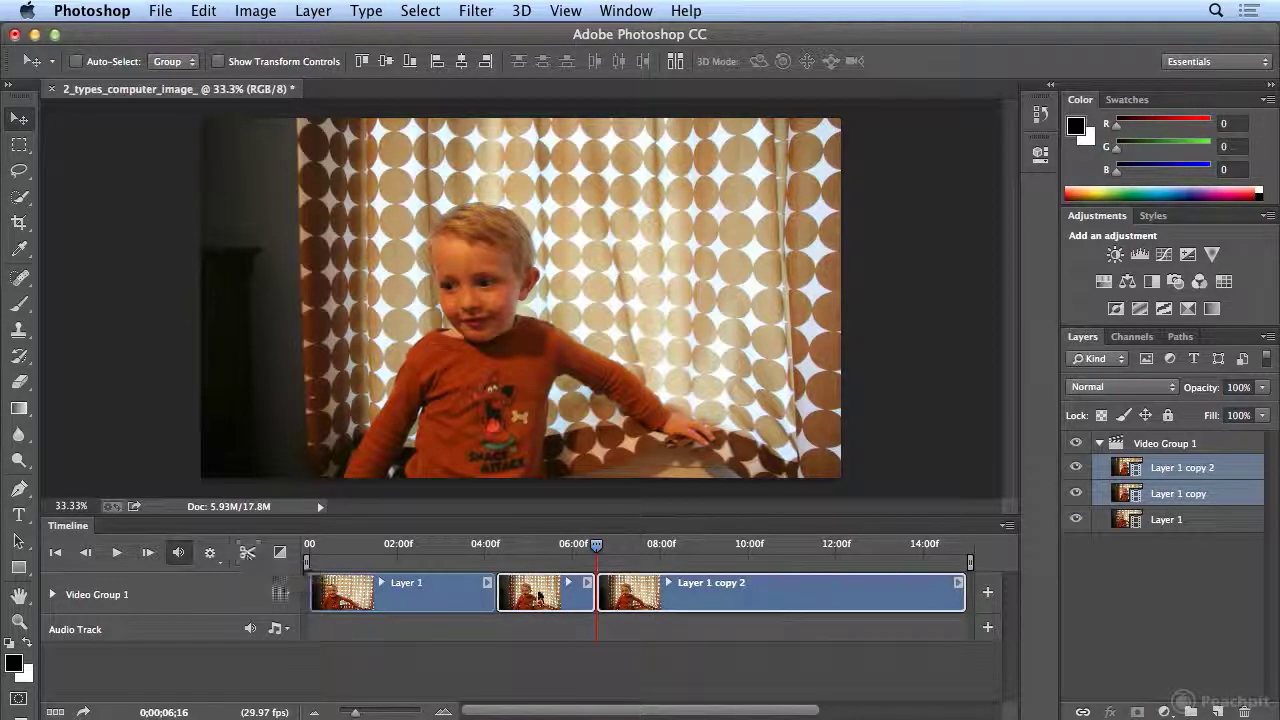
left_click(528, 587)
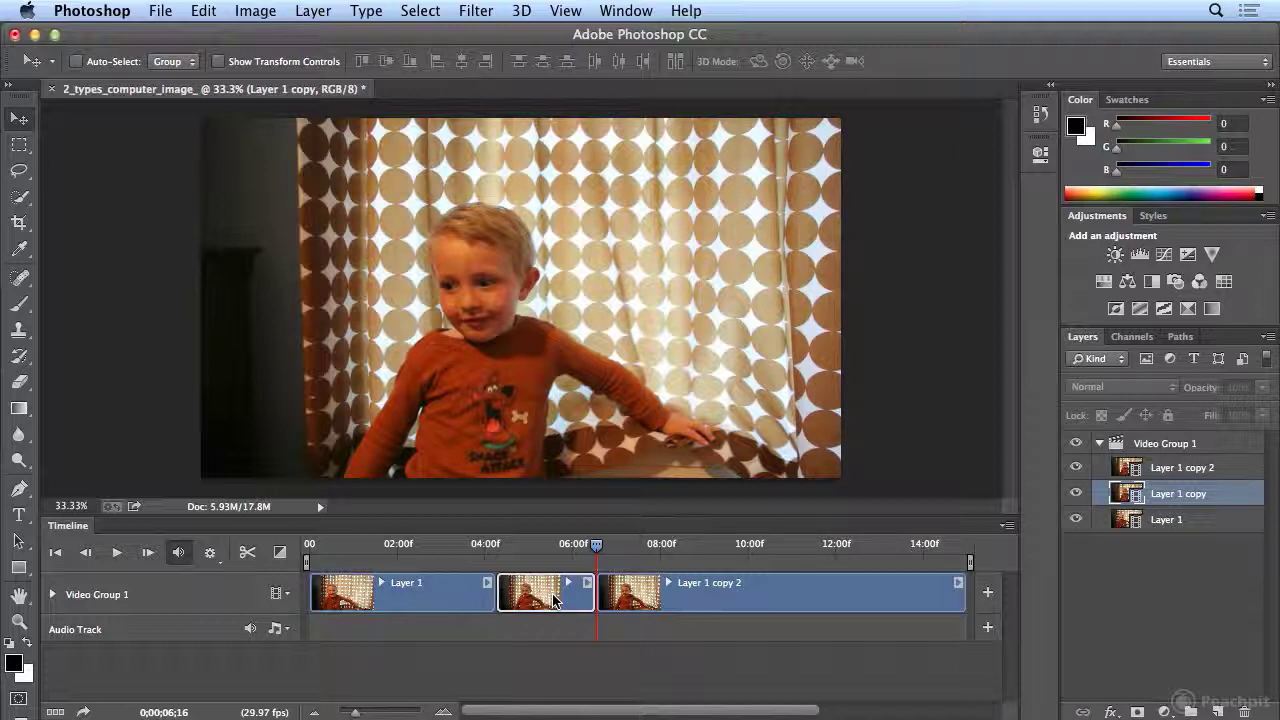
key("Delete")
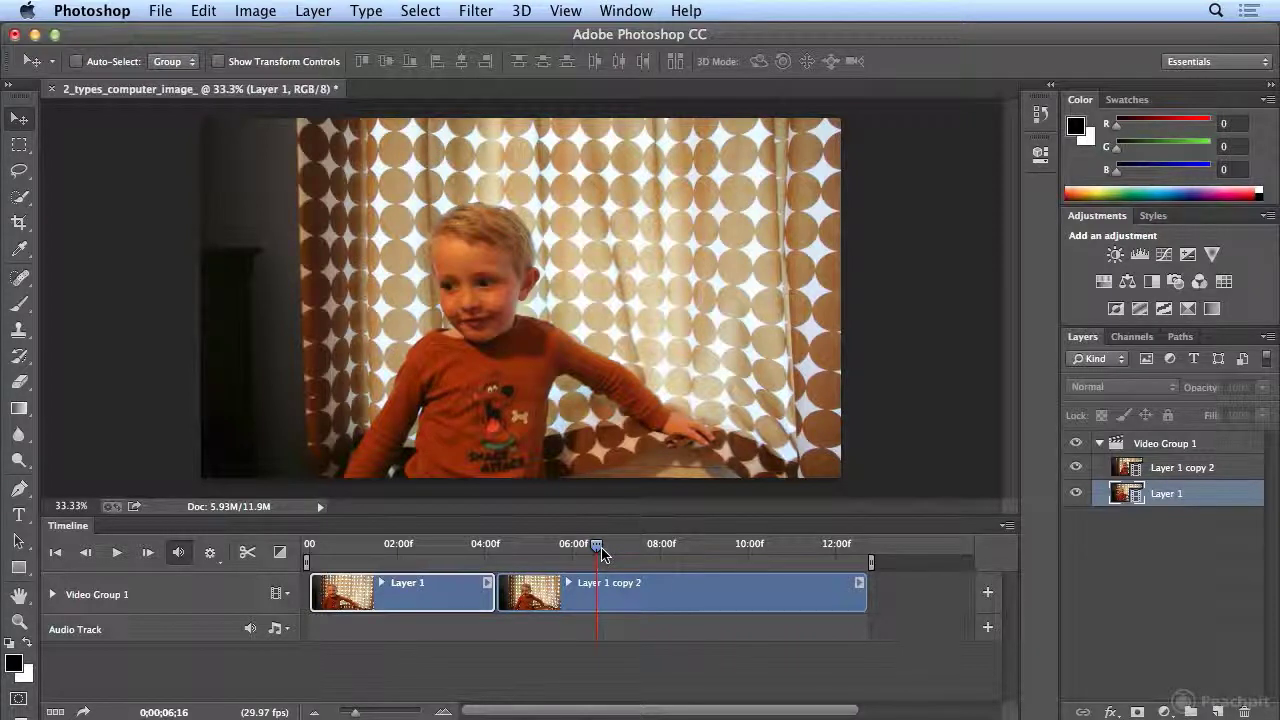
mouse_move(601, 552)
left_click_drag(601, 552, 305, 565)
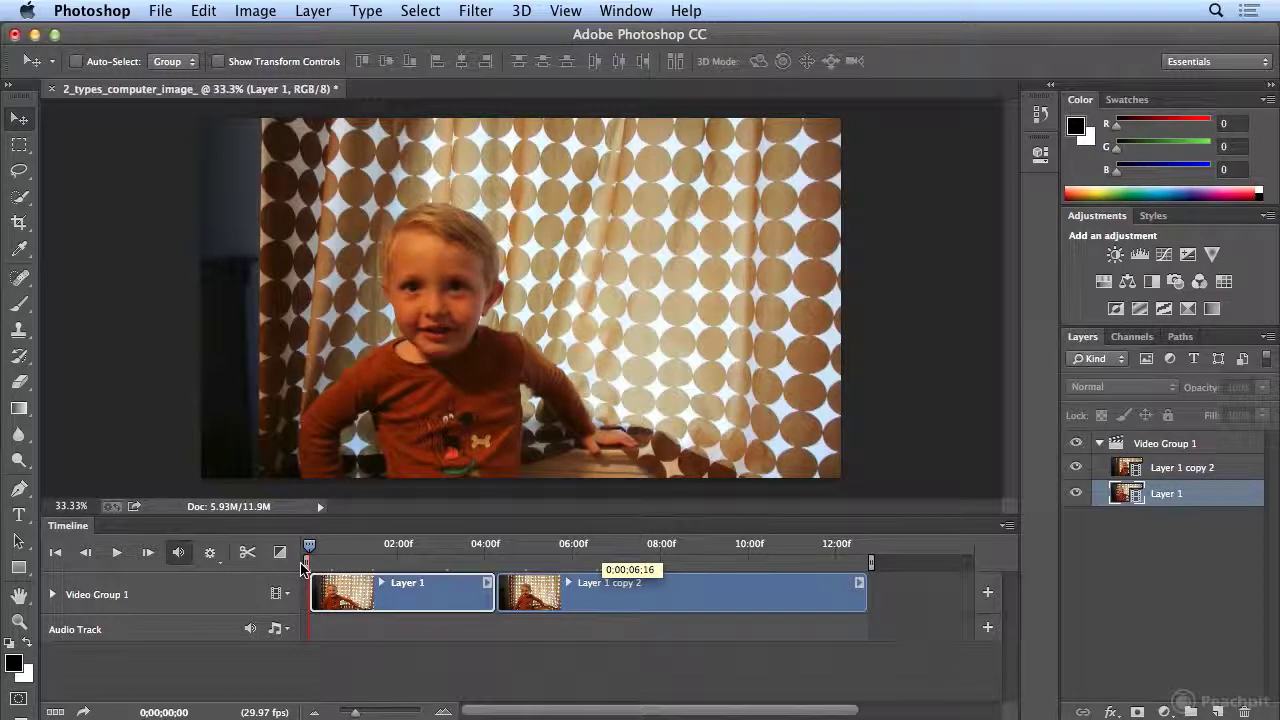
left_click(116, 553)
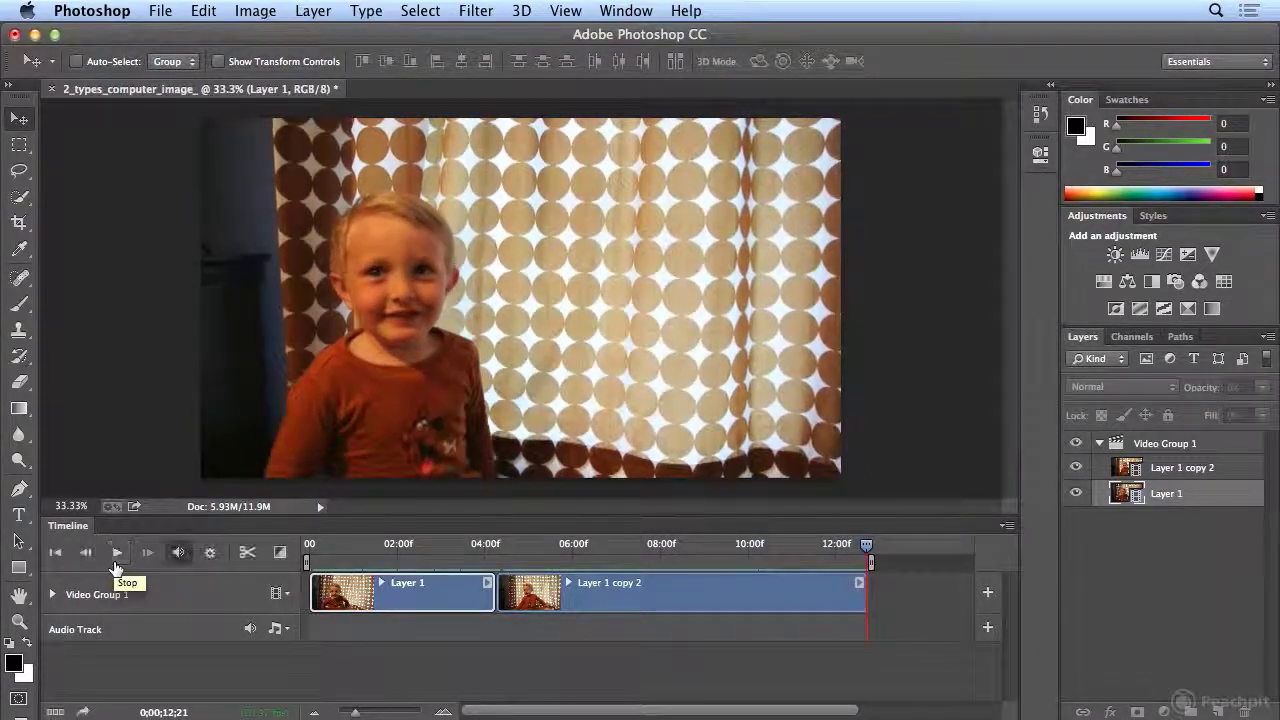
left_click(115, 565)
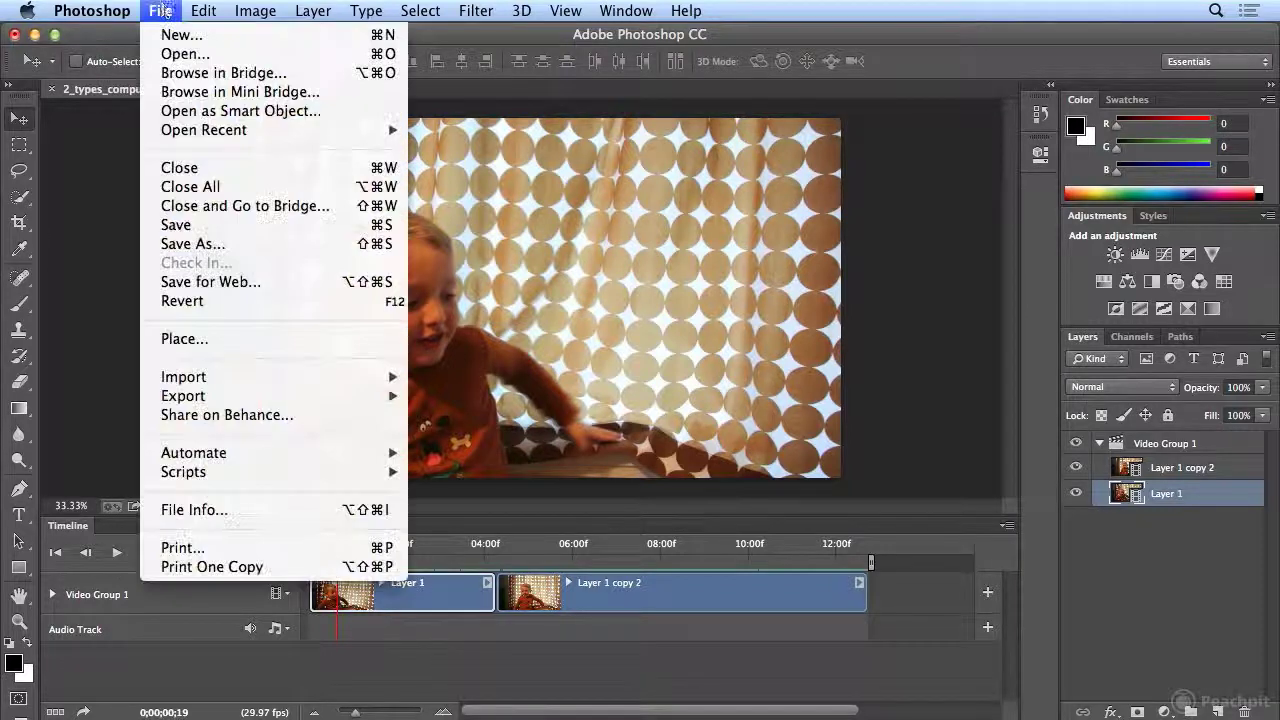
- Save As 2_types_computer_image_end.psd, accepting the Photoshop Format Options
left_click(160, 10)
left_click(195, 244)
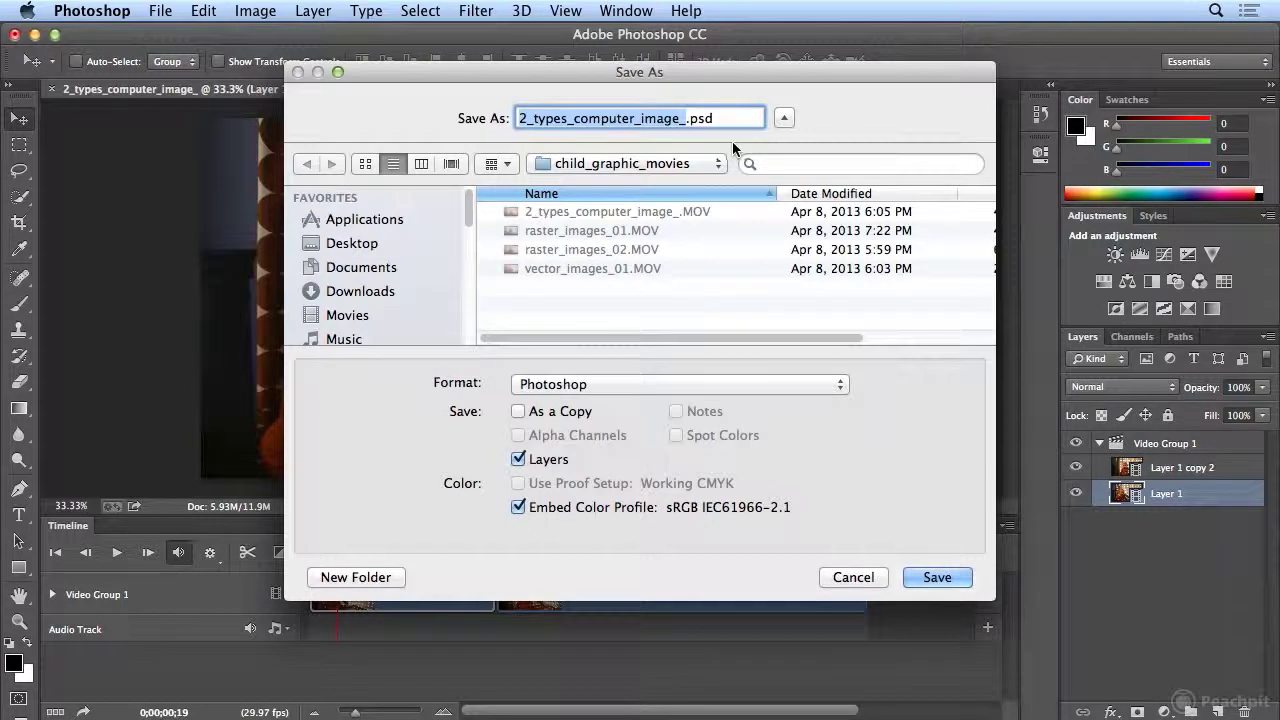
left_click(685, 118)
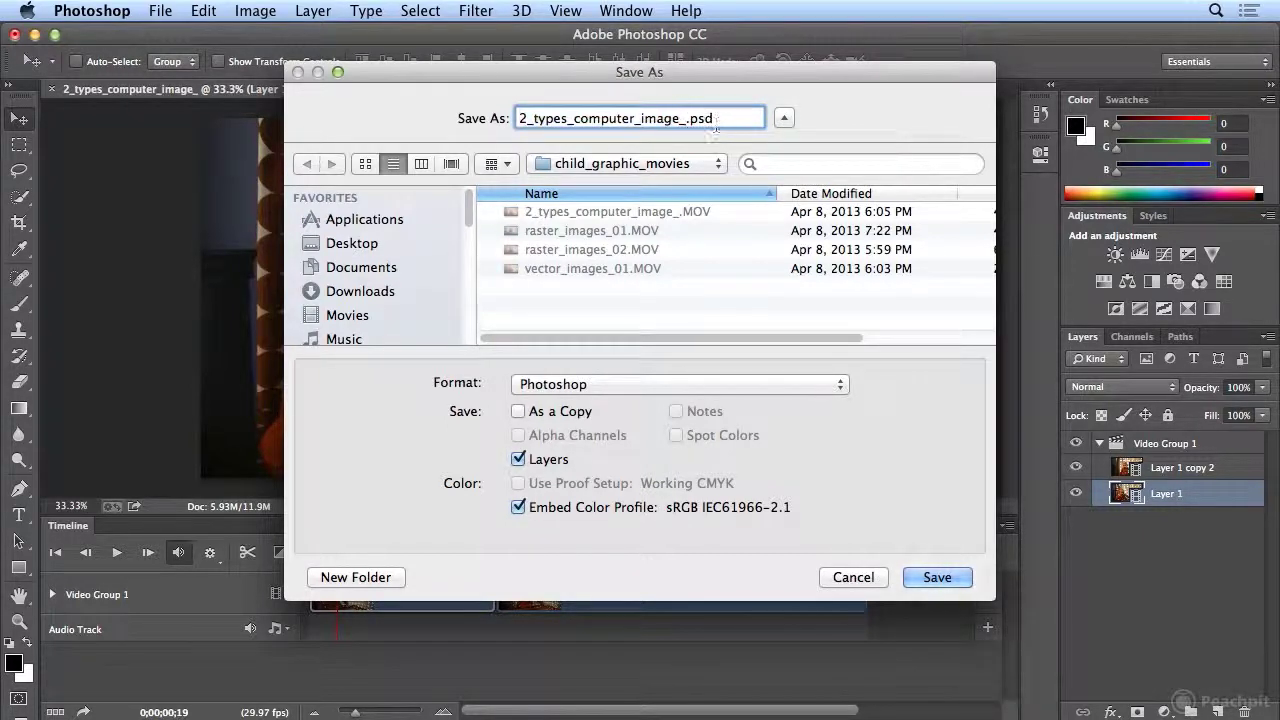
type("end")
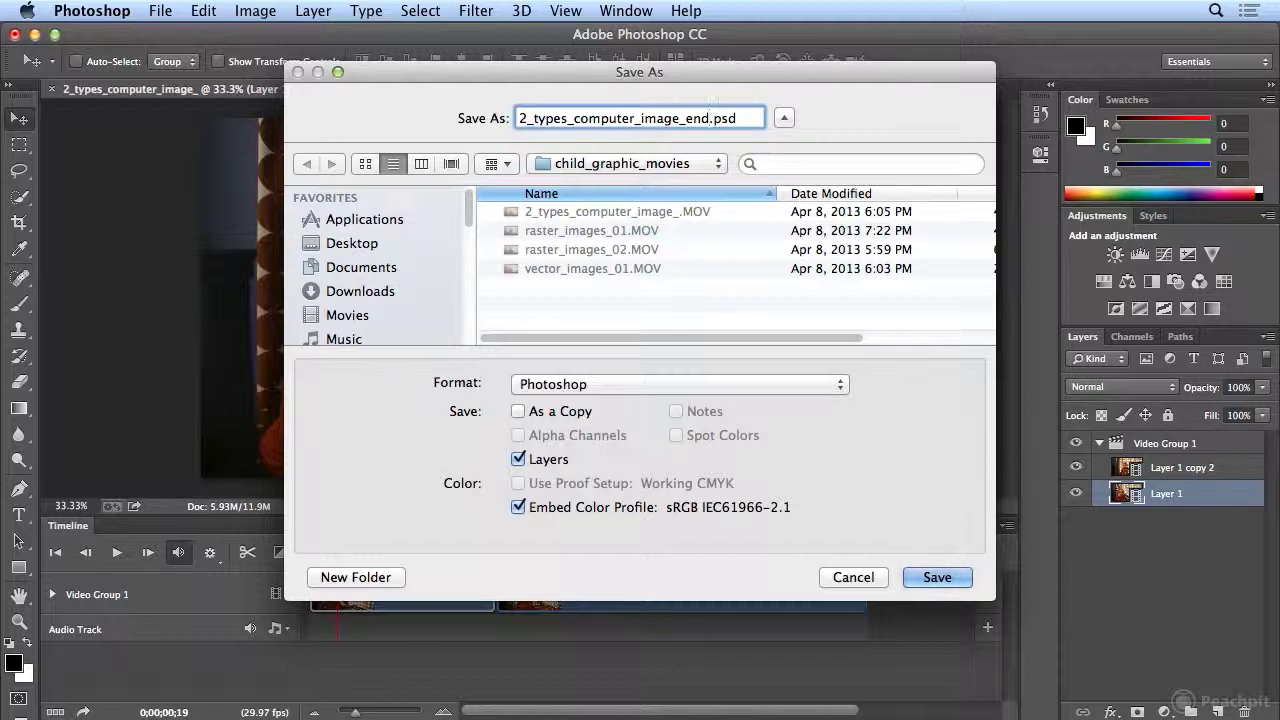
key("Return")
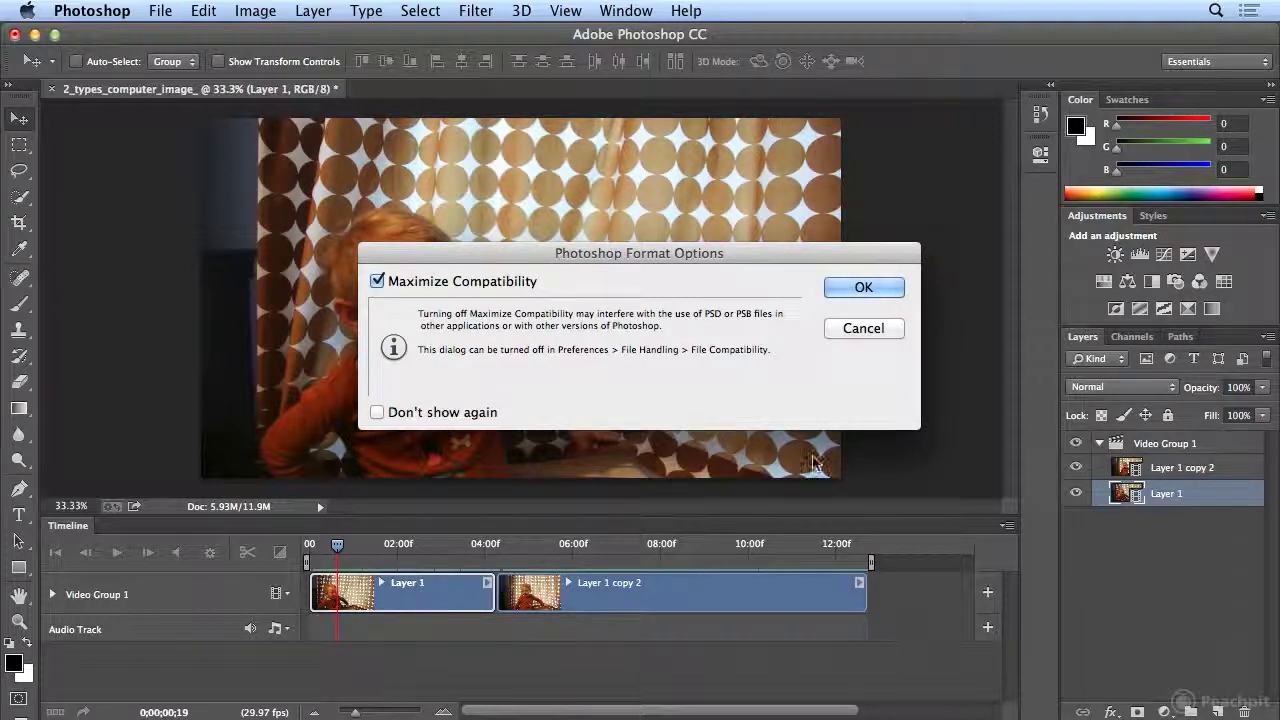
left_click(866, 289)
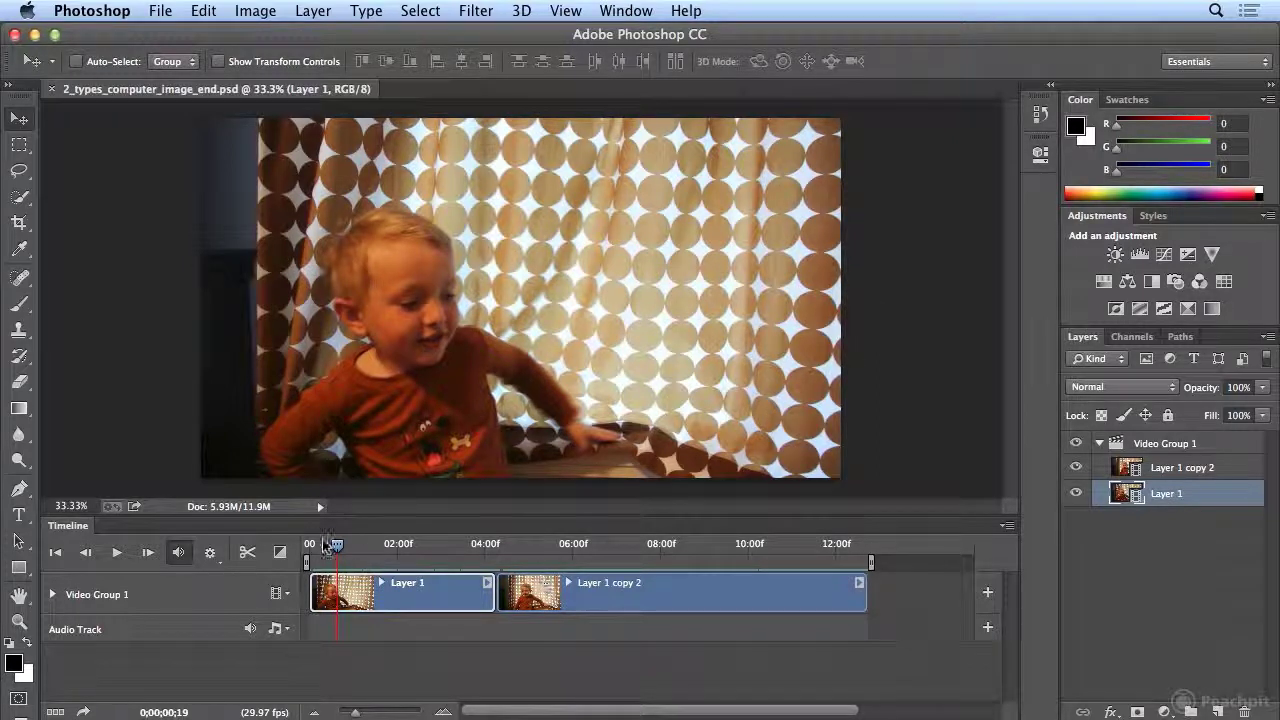
- Set transition duration to 2 and drop a Cross Fade on the Layer 1 / Layer 1 copy 2 join
left_click_drag(337, 546, 489, 547)
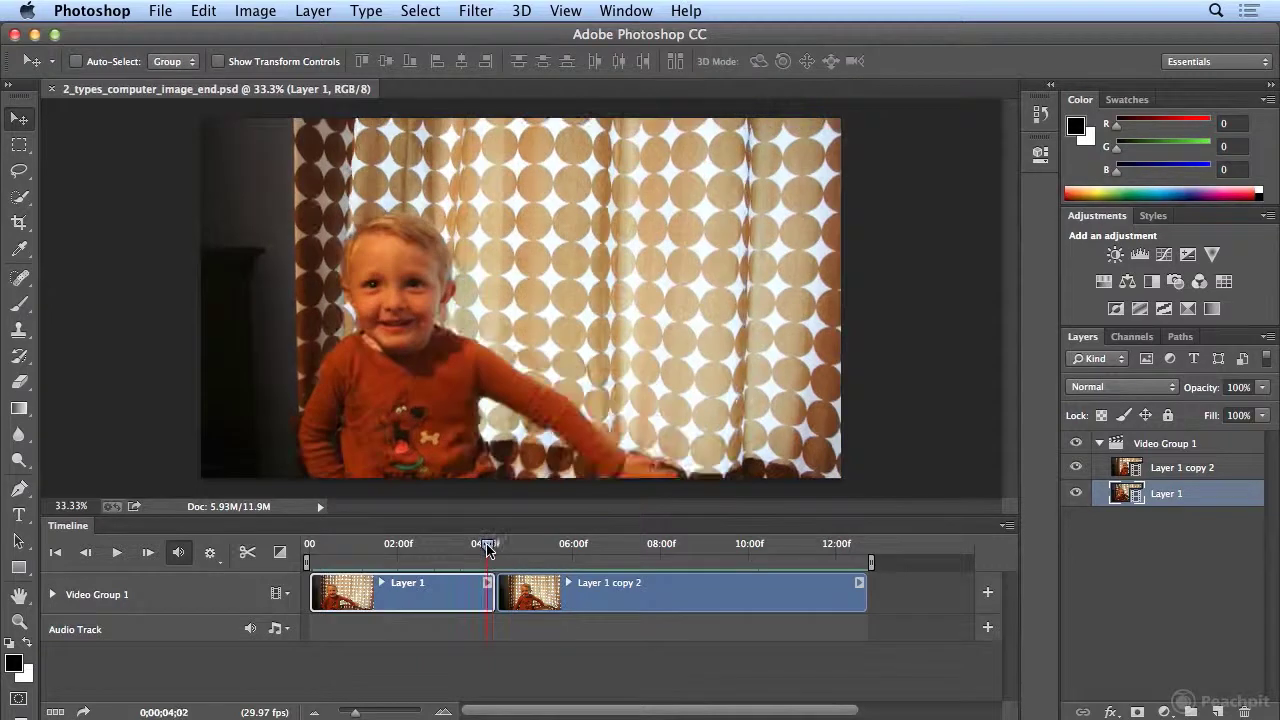
left_click_drag(488, 549, 484, 551)
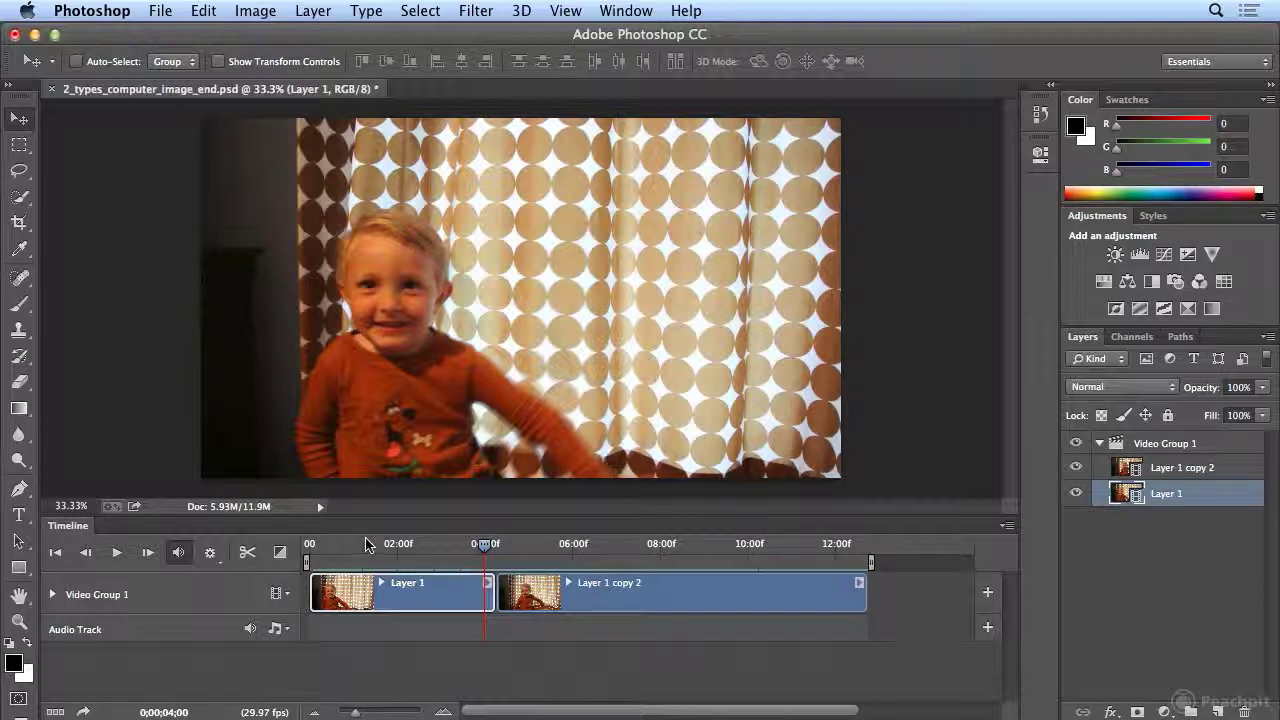
left_click(281, 553)
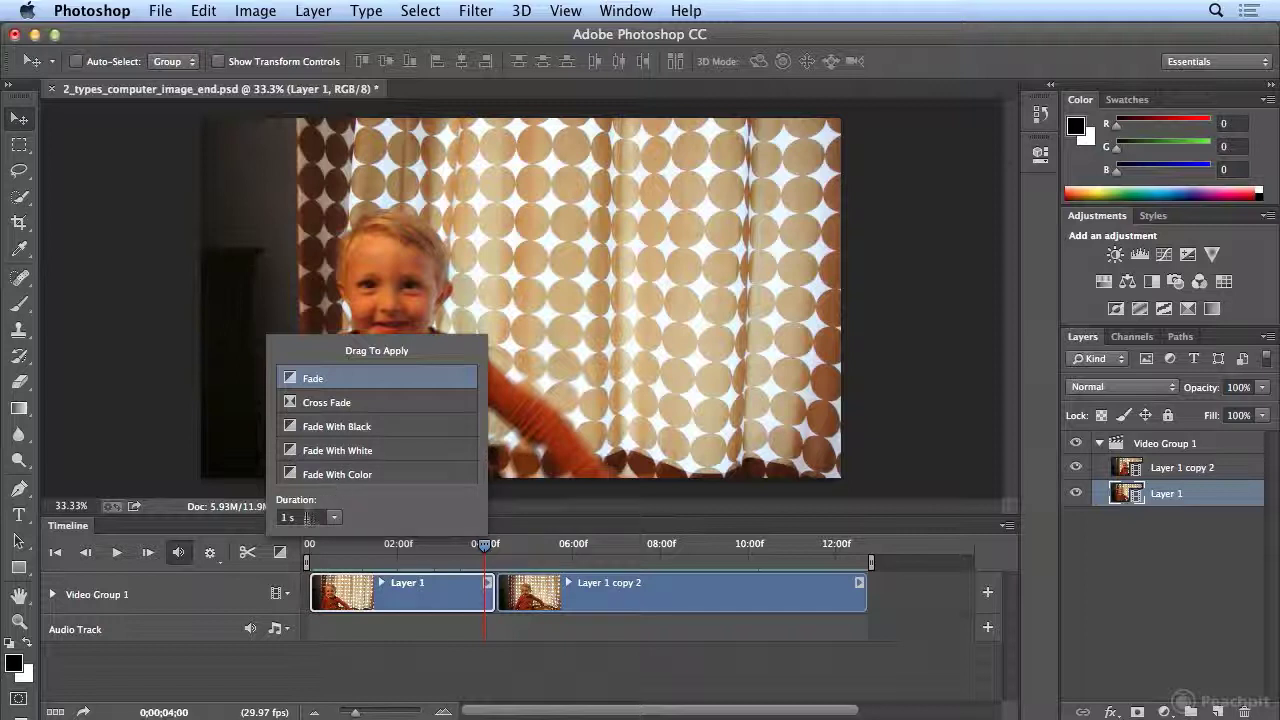
left_click(278, 518)
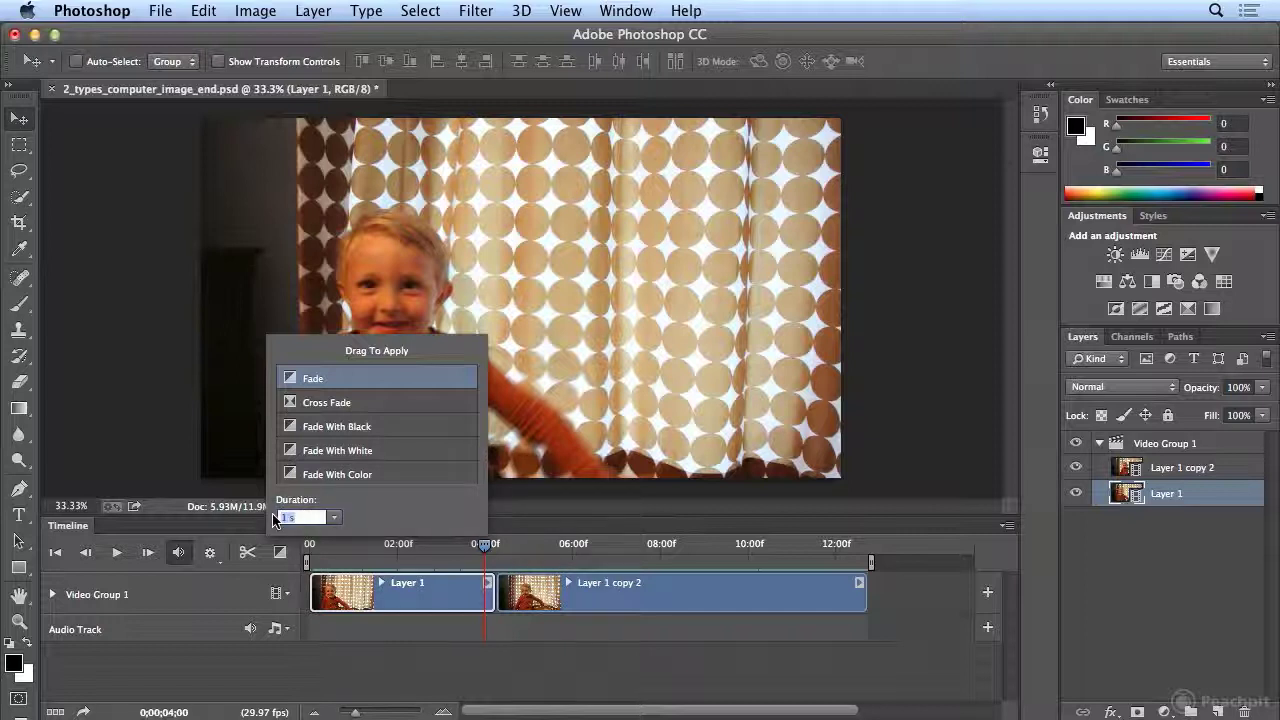
type("2")
left_click_drag(327, 407, 494, 596)
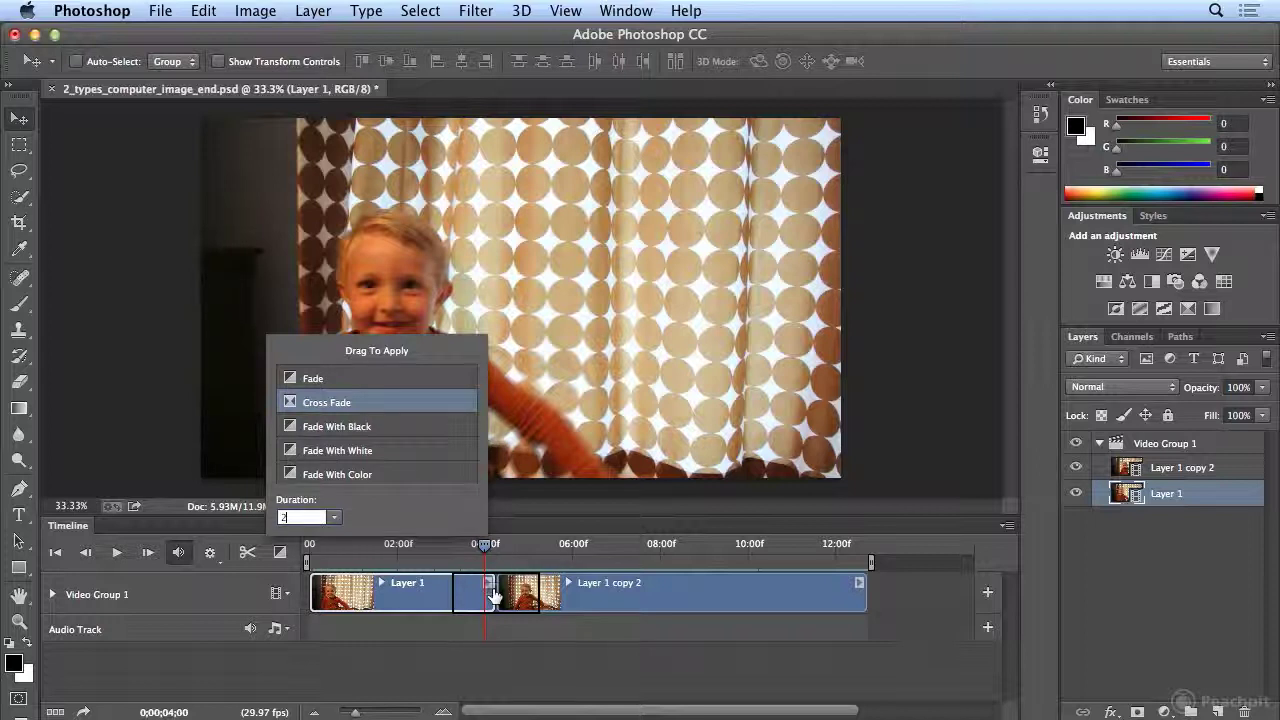
left_click_drag(494, 596, 491, 592)
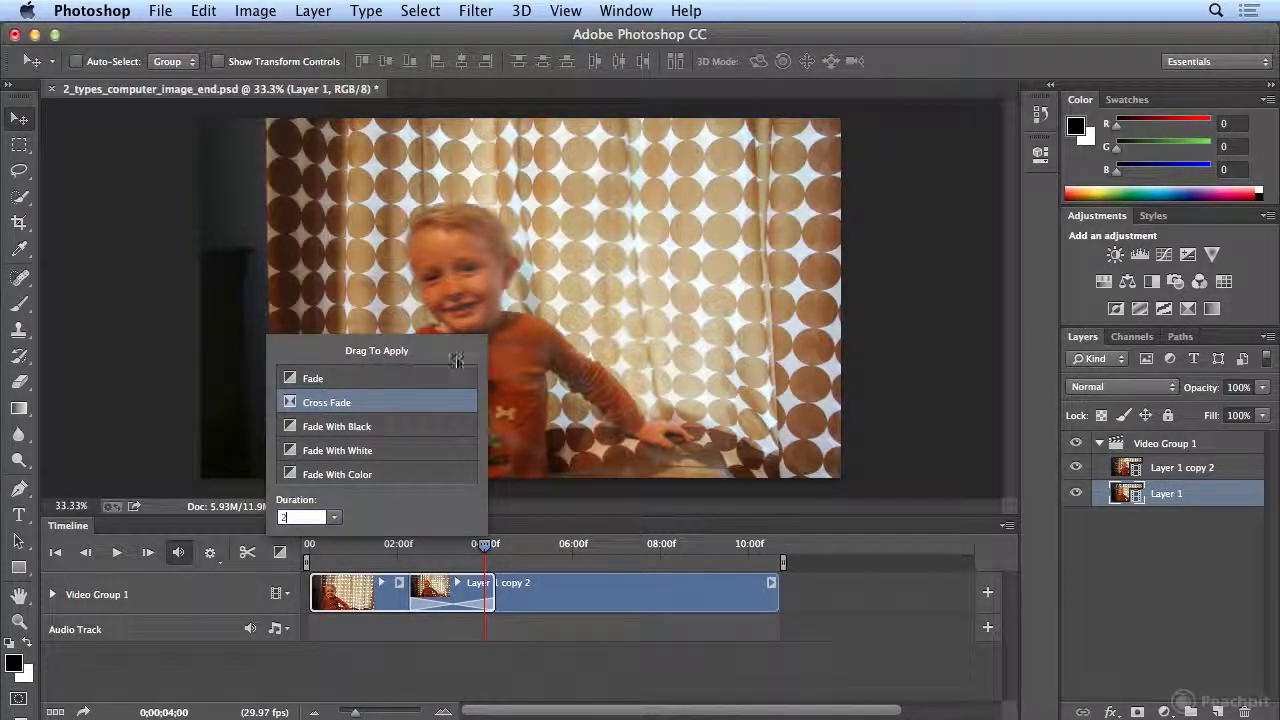
- Play the timeline from the first frame to review the new cross fade
left_click(358, 543)
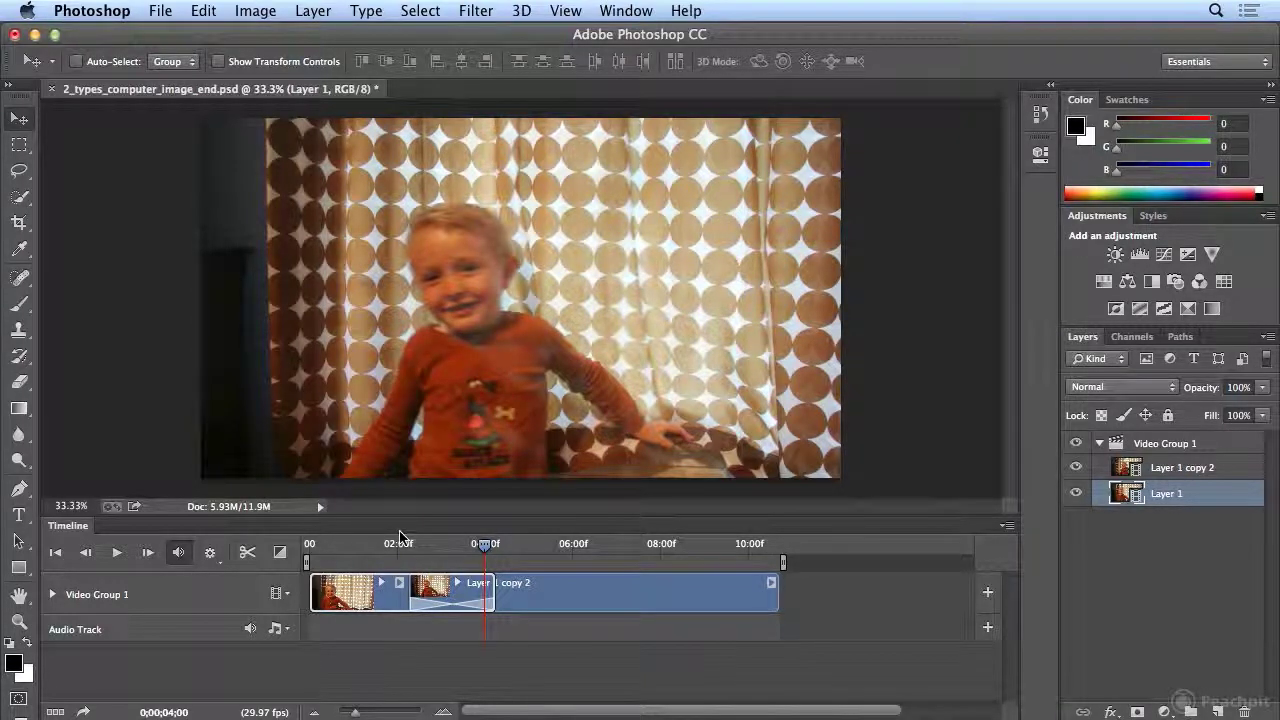
left_click(337, 546)
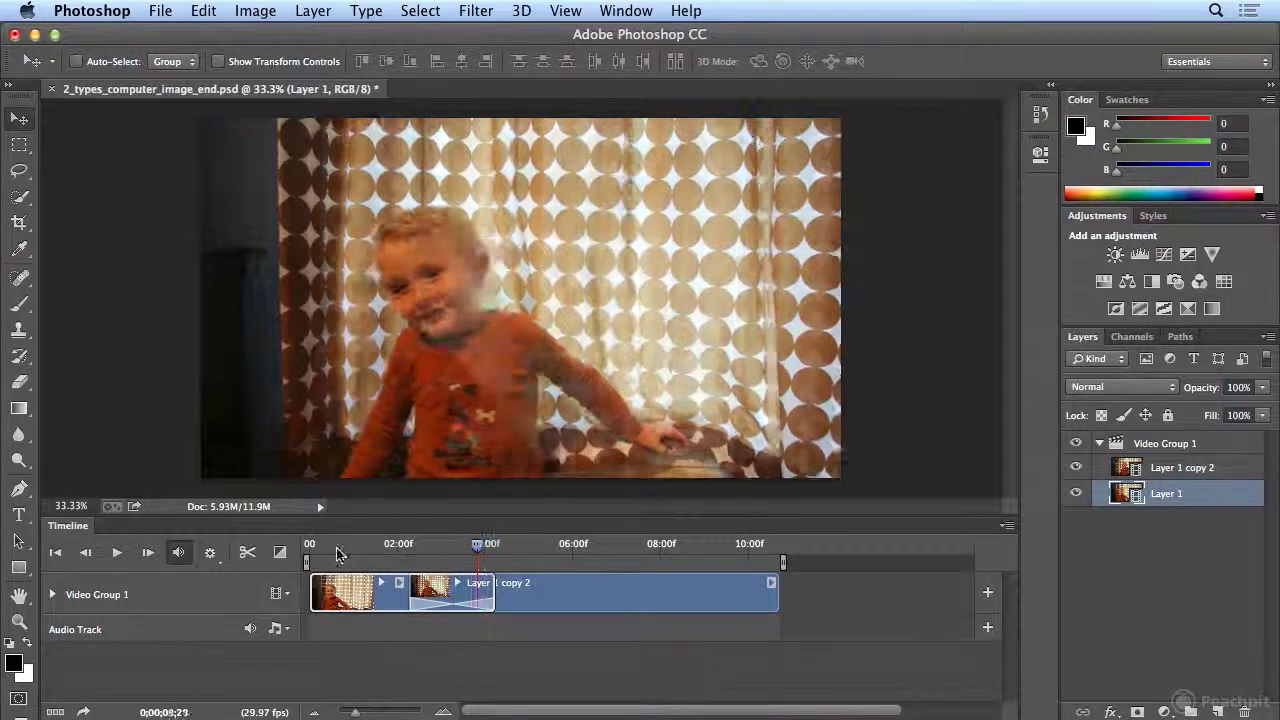
left_click(295, 544)
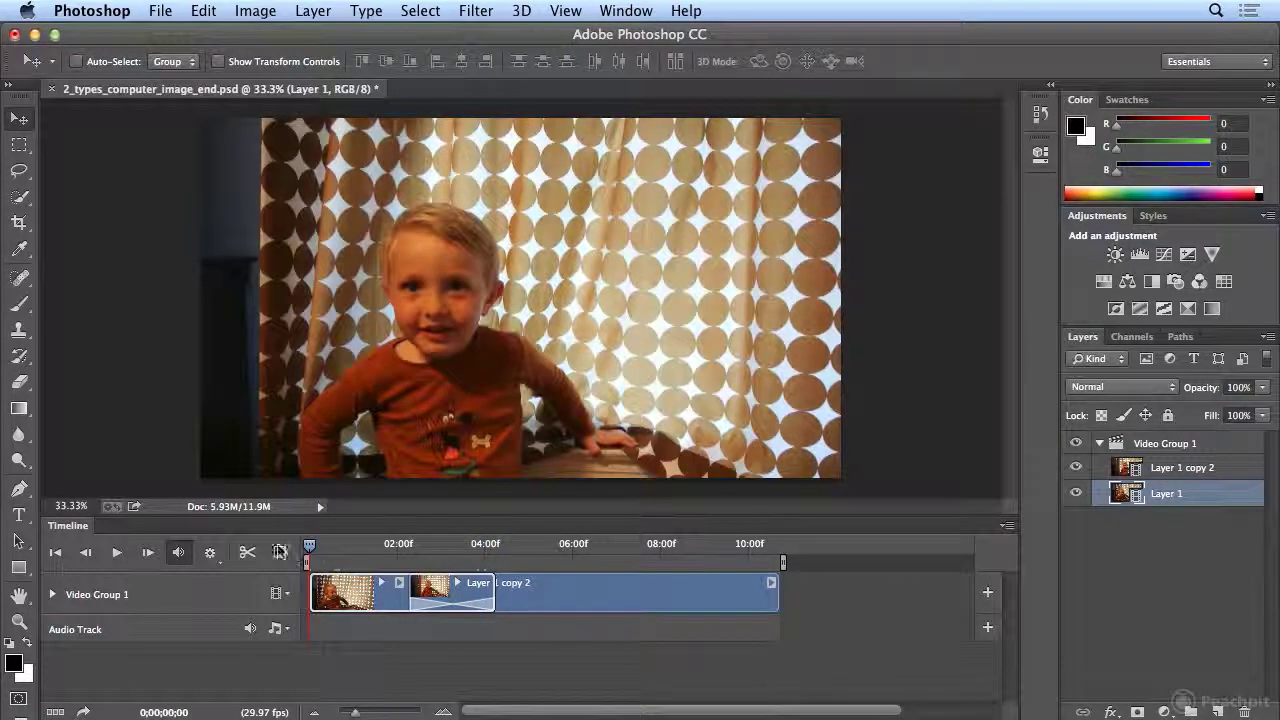
left_click(116, 553)
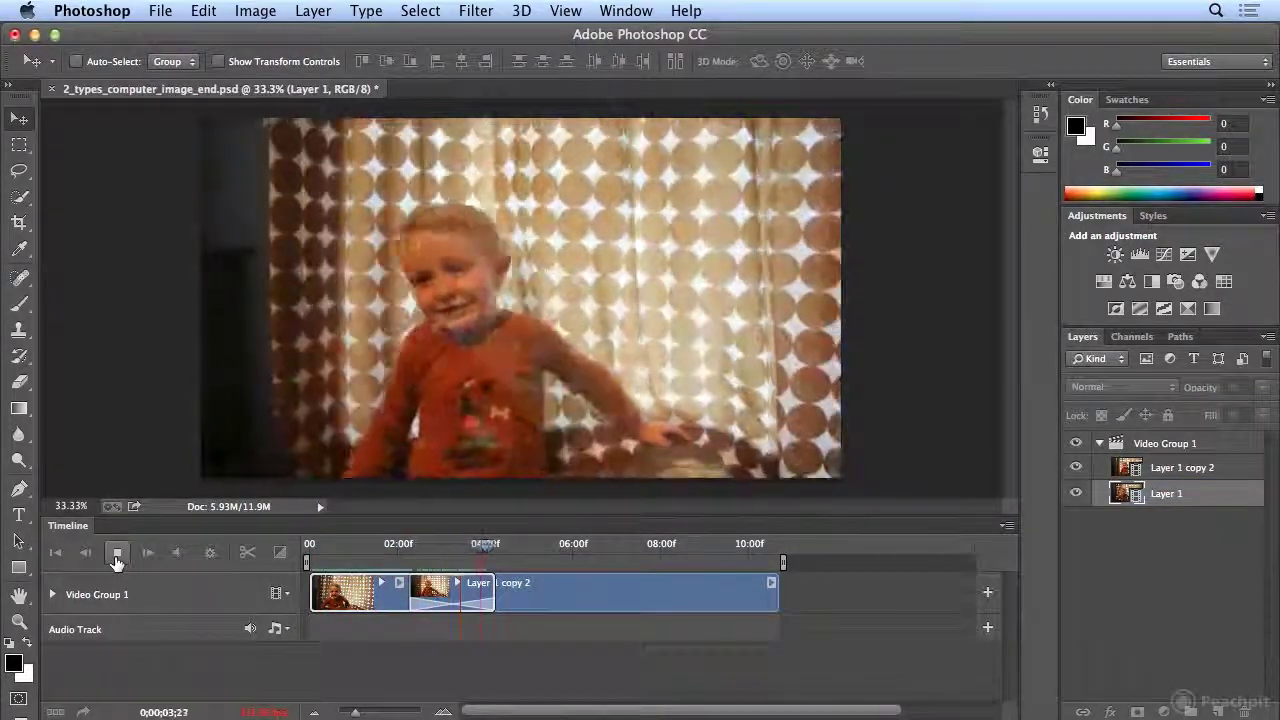
left_click(116, 553)
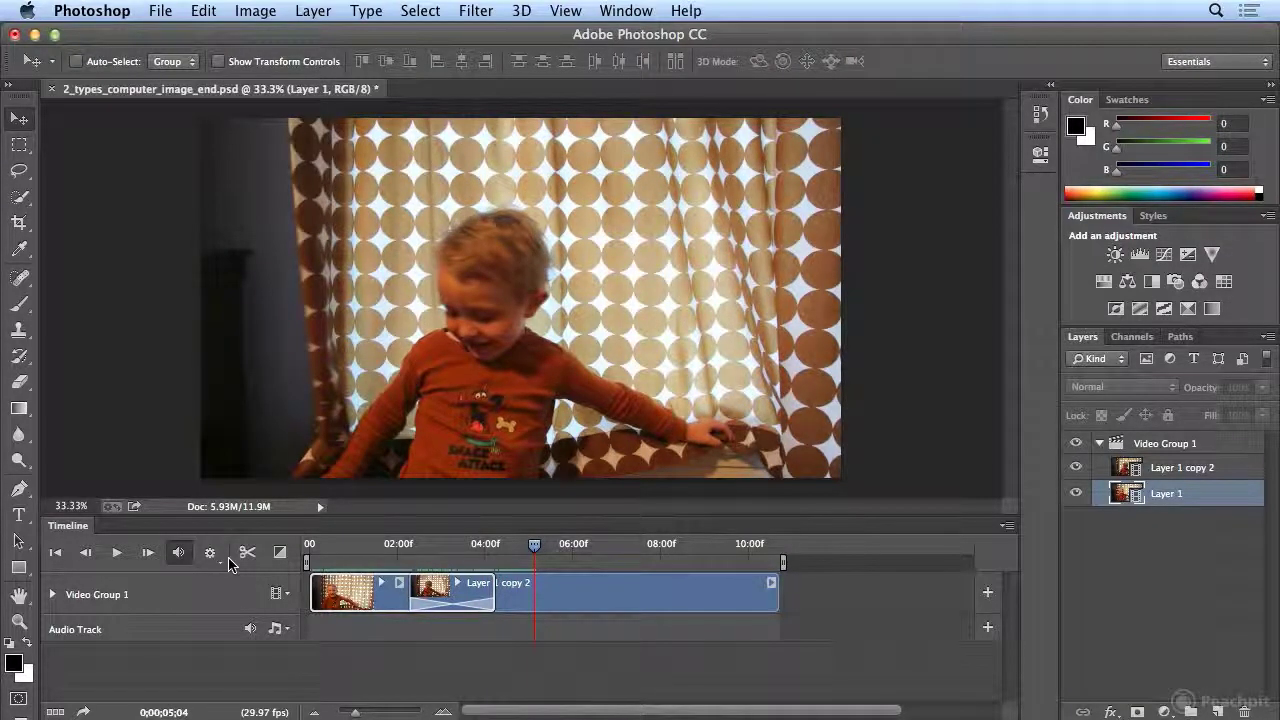
- Extend the Layer 1 clip's end out to 04;16
left_click(528, 598)
left_click(452, 598)
left_click_drag(496, 598, 508, 600)
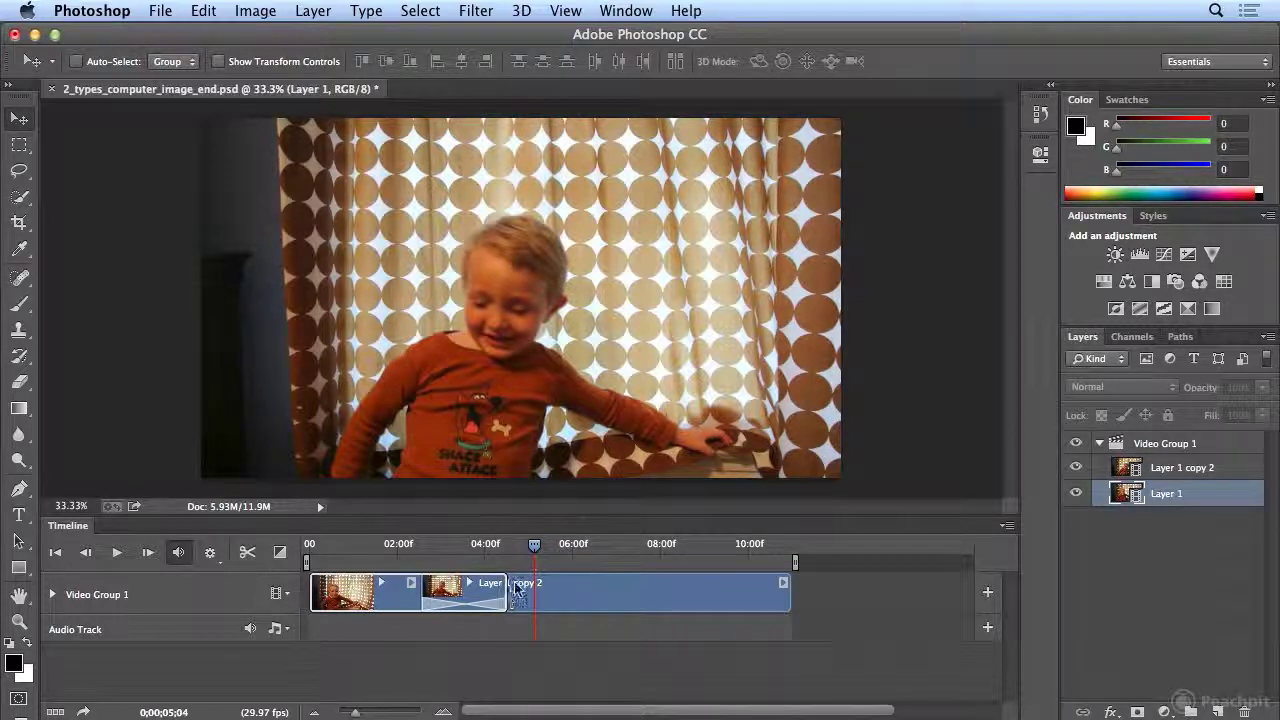
- Change the Cross Fade duration between Layer 1 and Layer 1 copy 2 from 2 to 1 second
left_click_drag(534, 546, 463, 568)
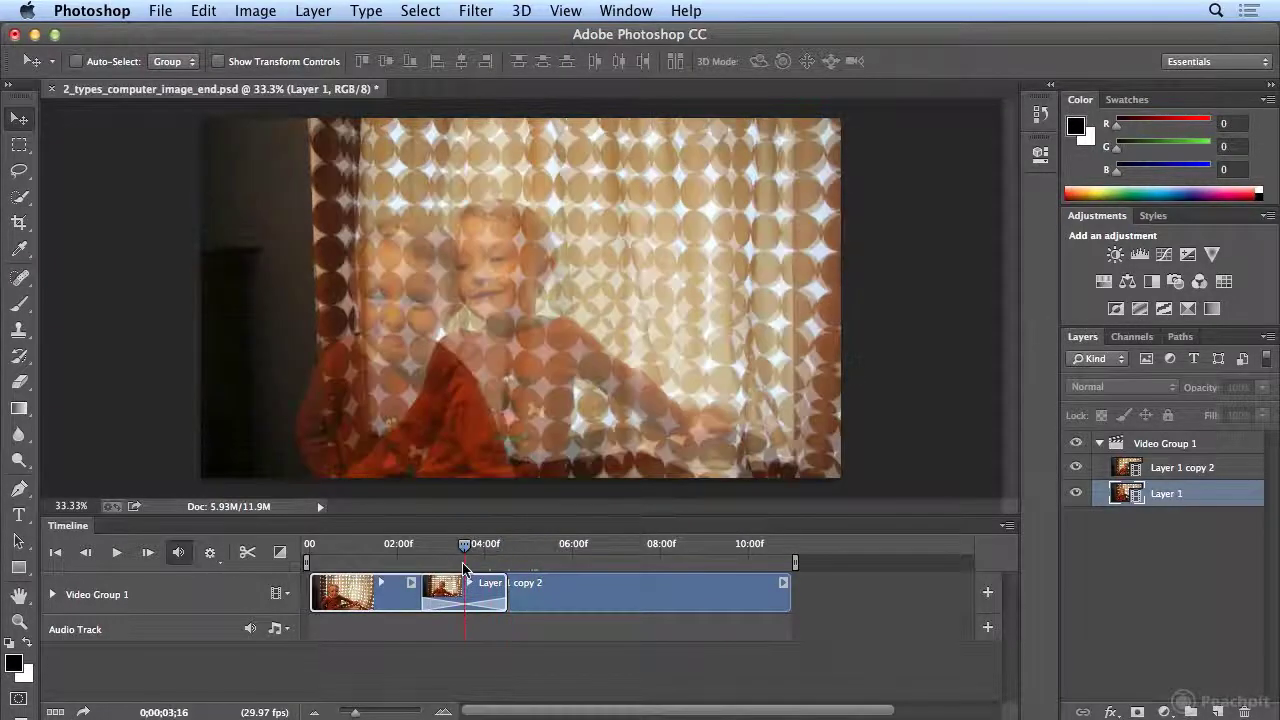
left_click(452, 604)
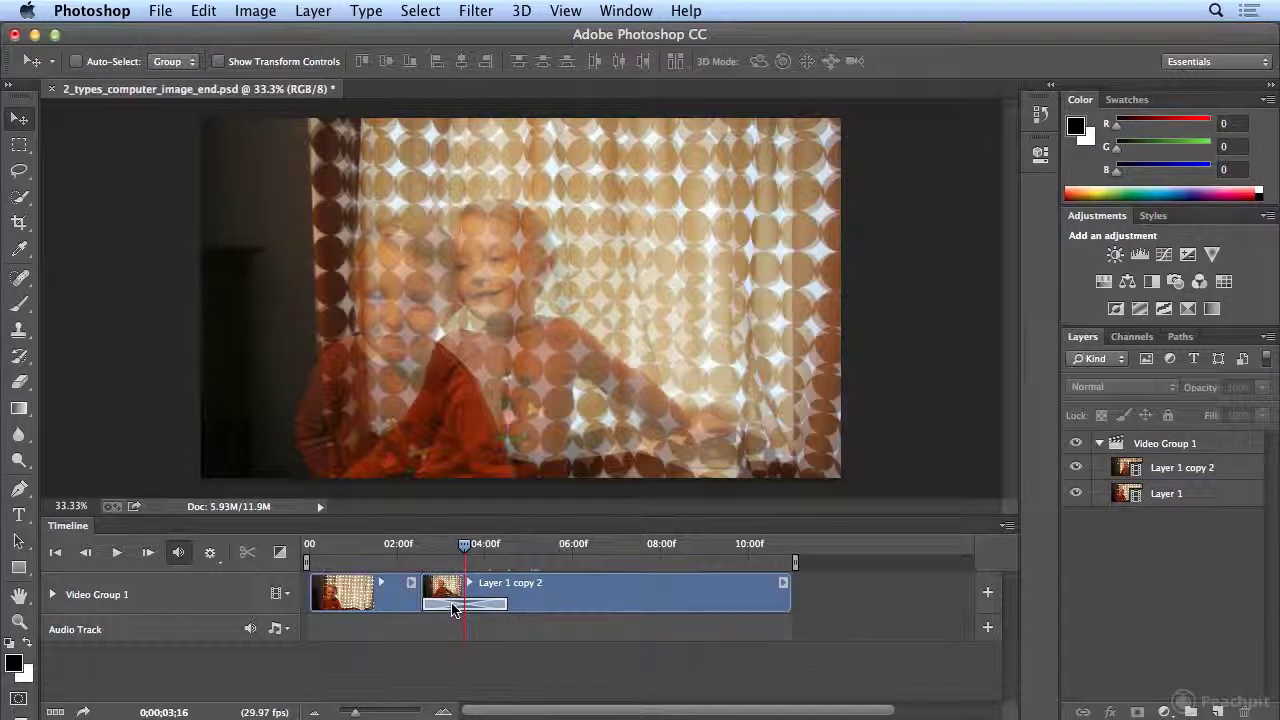
right_click(446, 608)
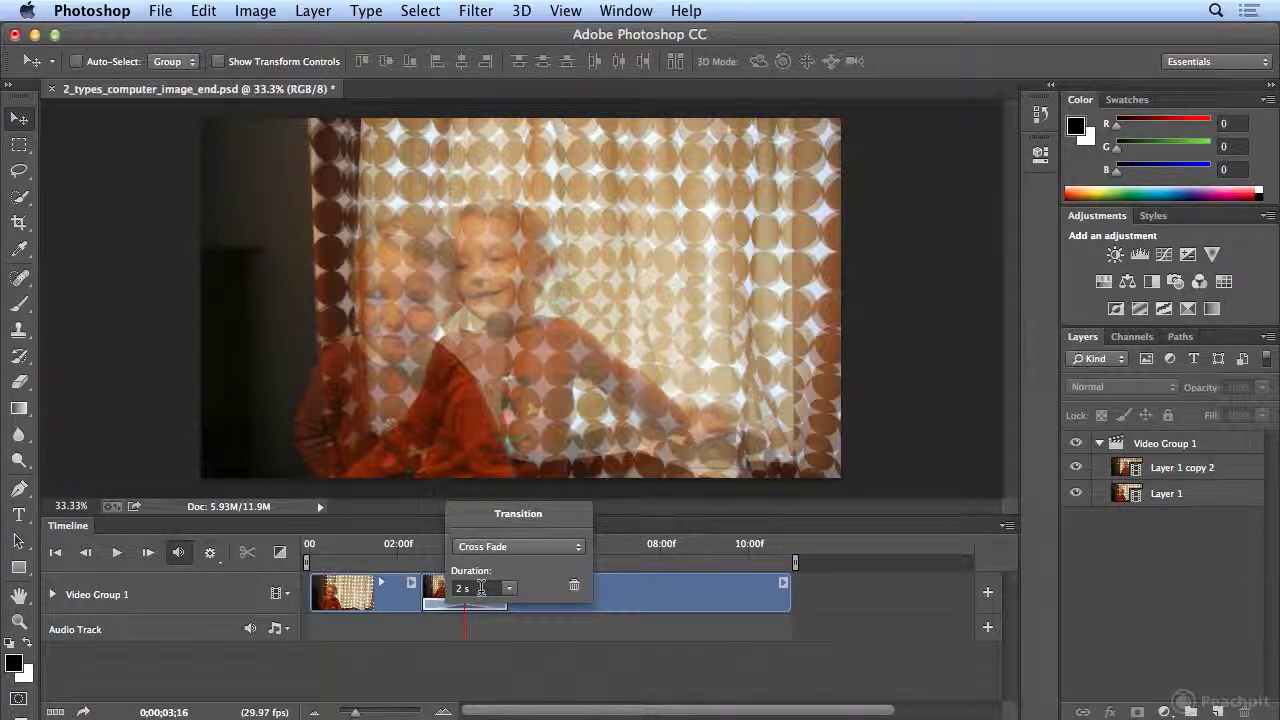
double_click(481, 588)
type("1")
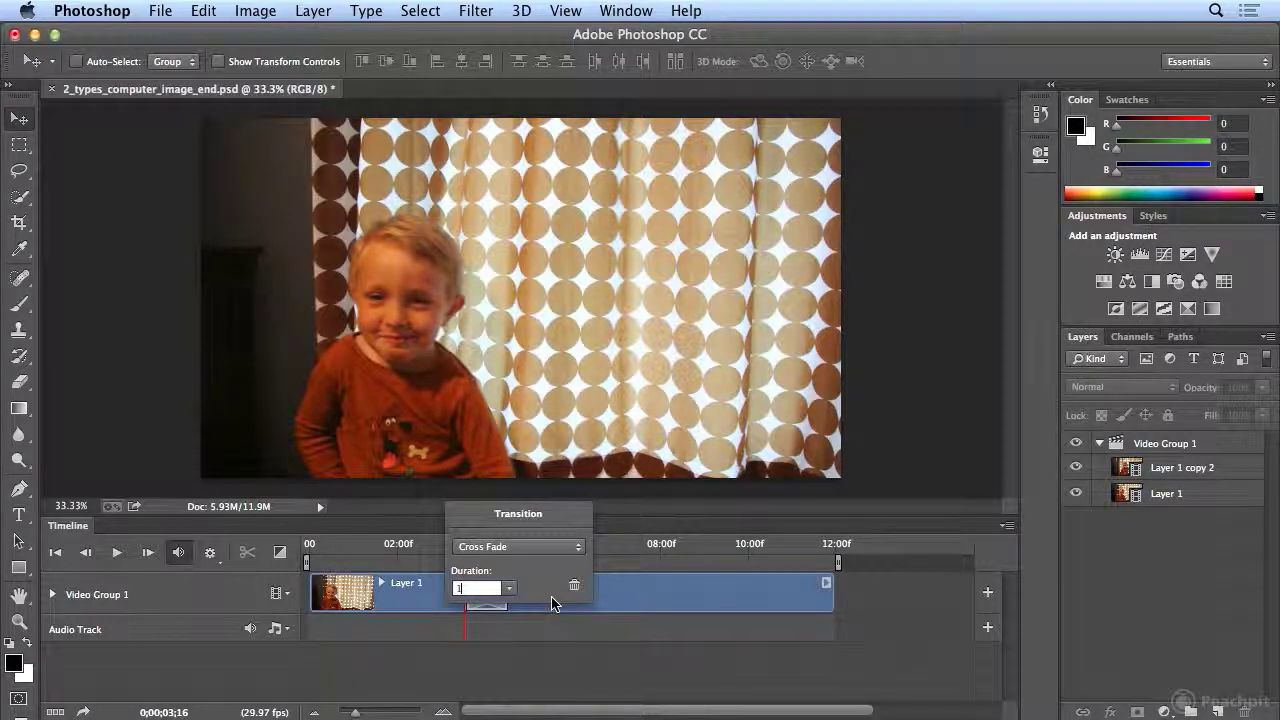
key("Return")
left_click_drag(468, 557, 398, 567)
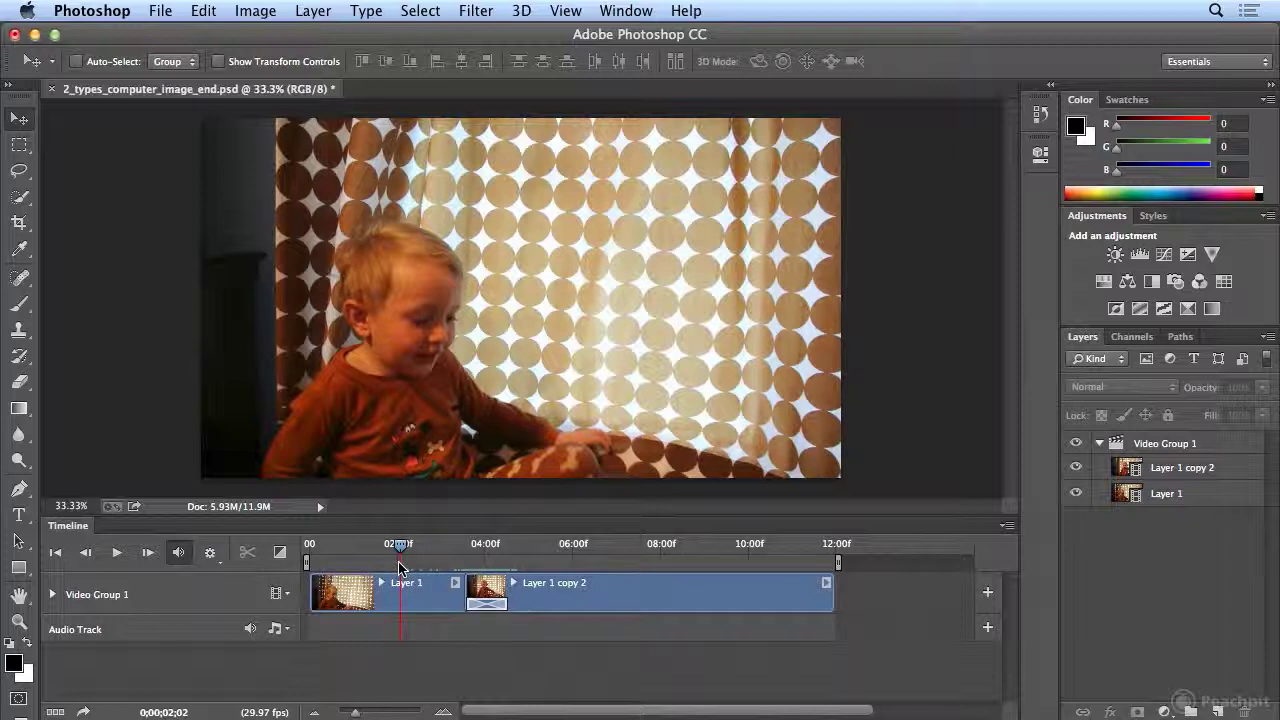
key("space")
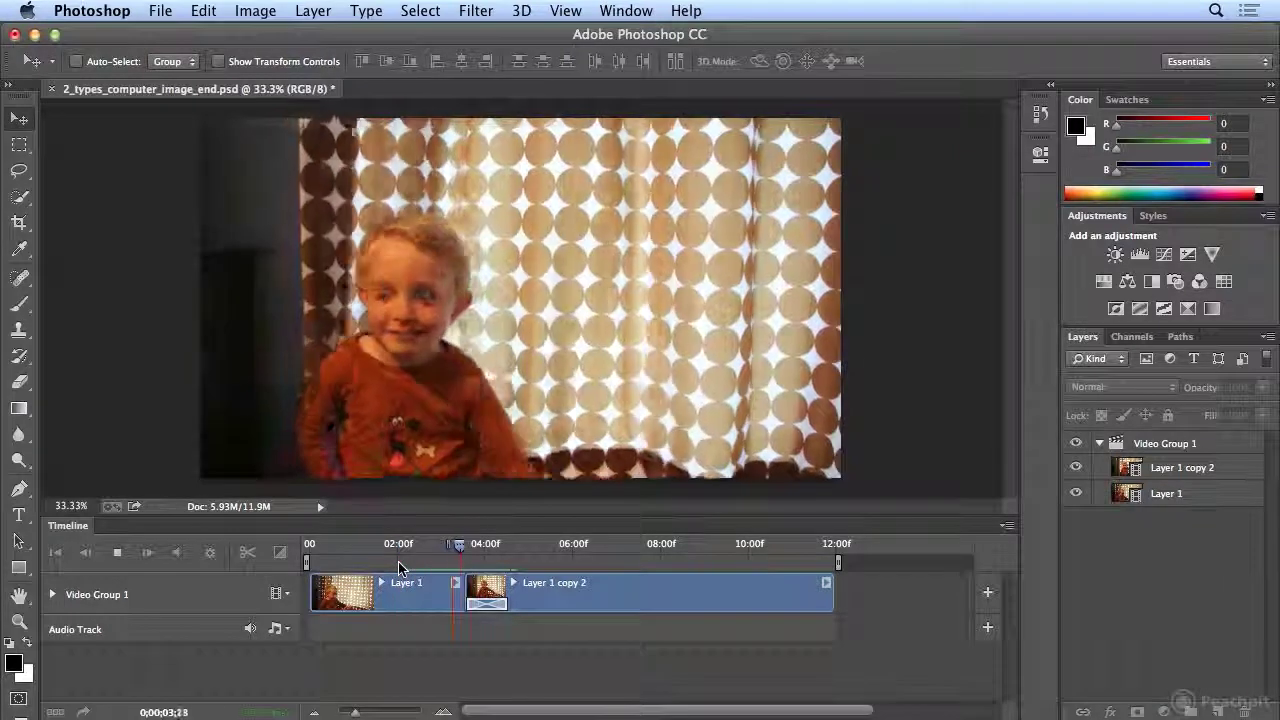
key("space")
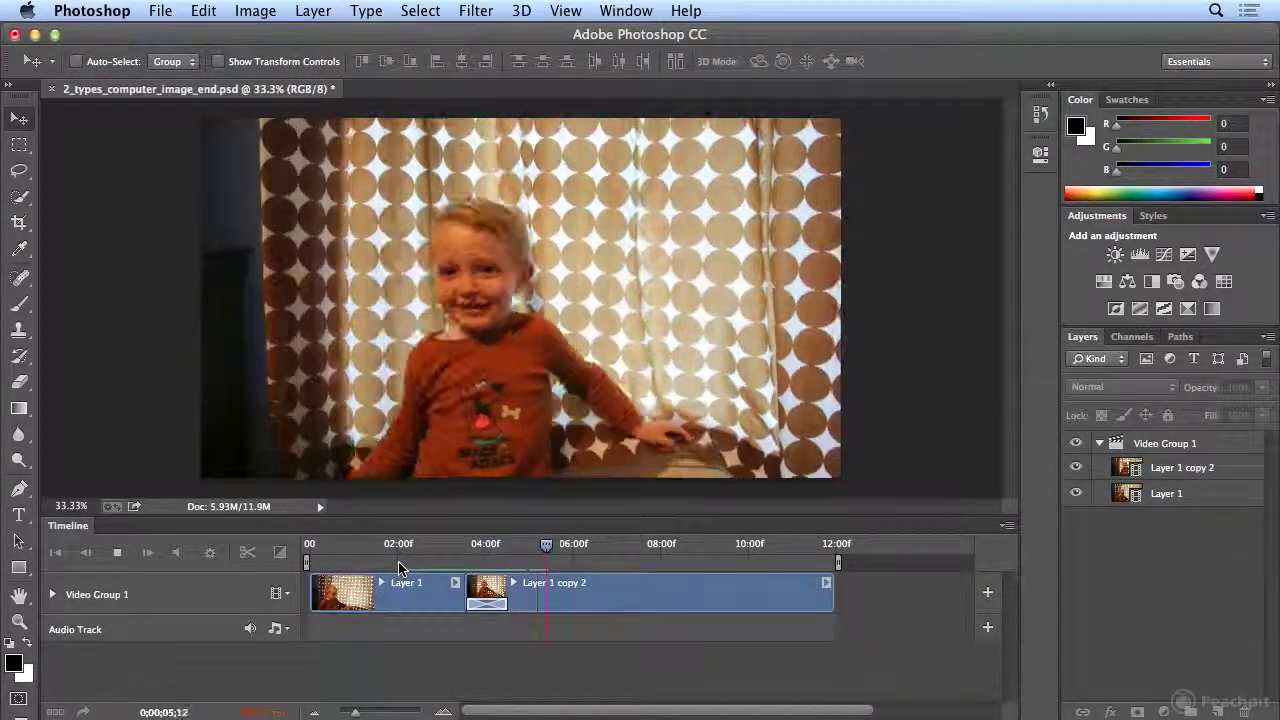